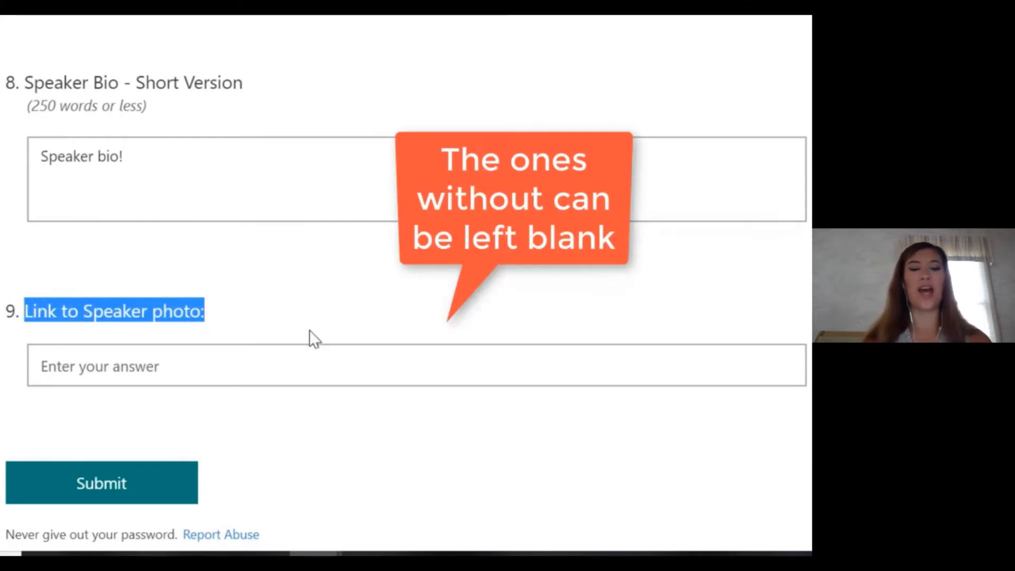
Step: Watch the database v3 demo video to its end, pausing at the Speaker photo question, and close the player
{"action": "left_click", "coordinate": [402, 524]}
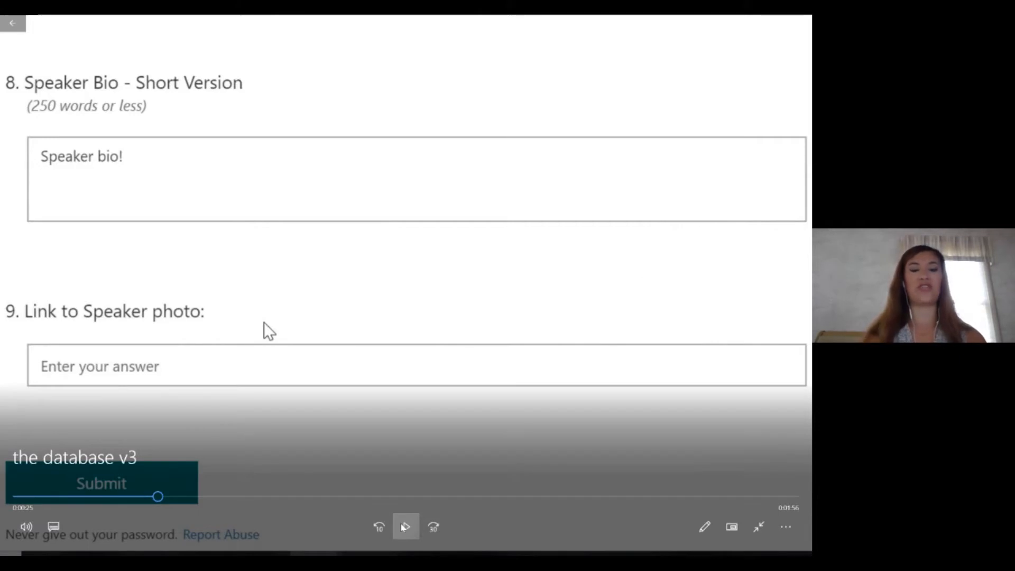
{"action": "left_click", "coordinate": [405, 527]}
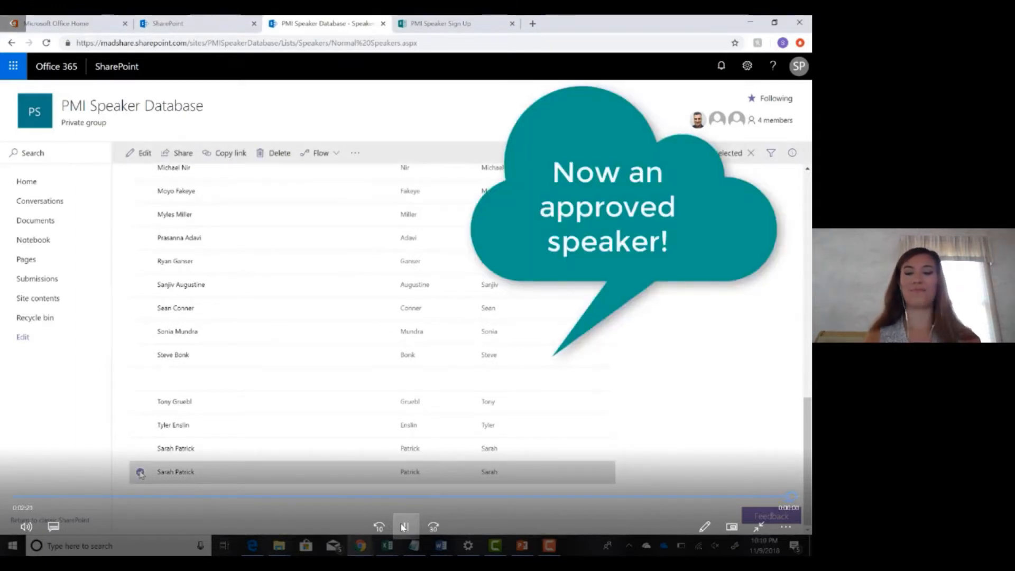
{"action": "left_click", "coordinate": [404, 527]}
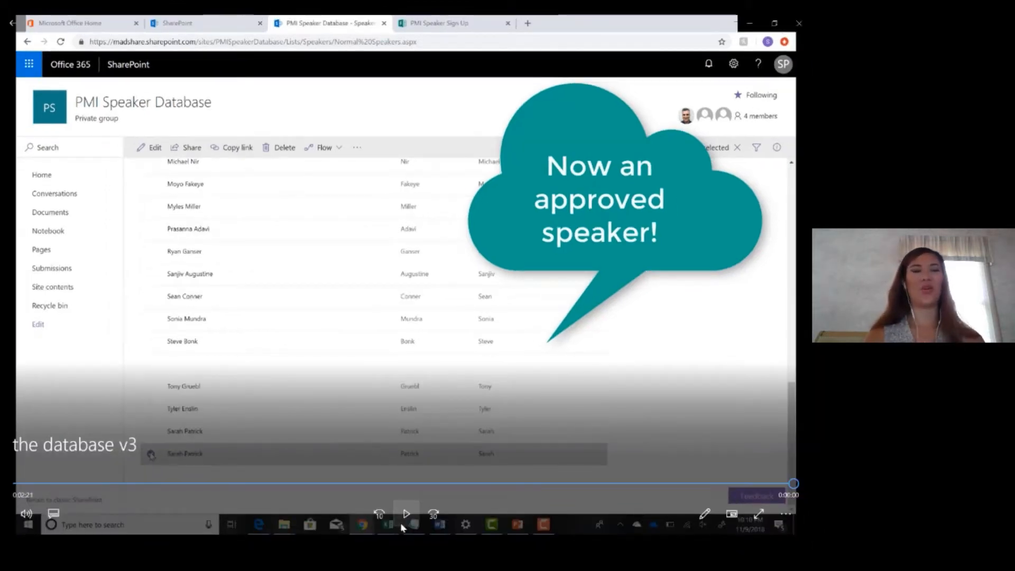
{"action": "left_click", "coordinate": [800, 23]}
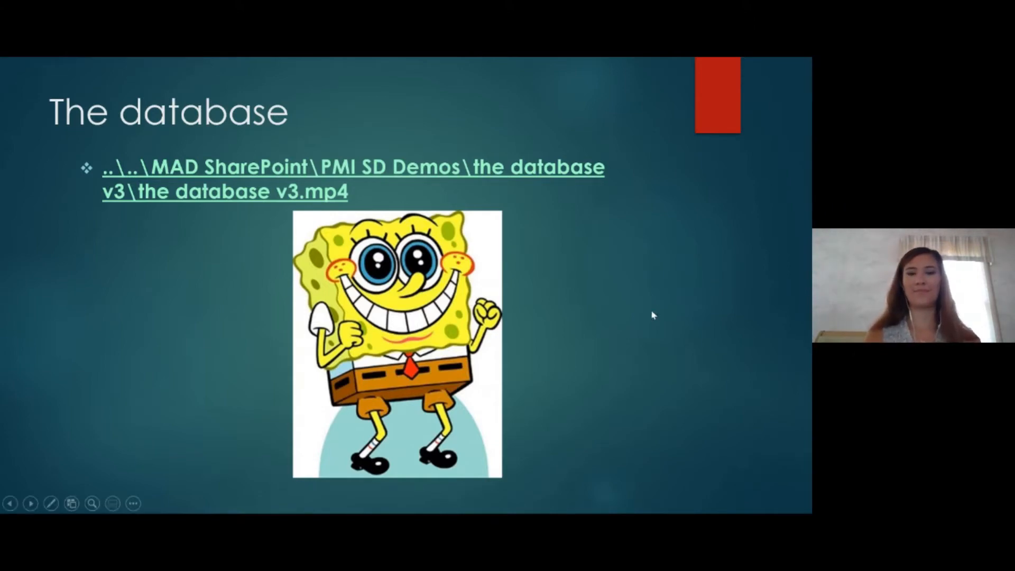
Step: Advance the presentation to the "Creating a list demo" slide and open its linked sharepoint demo v3 video
{"action": "left_click", "coordinate": [701, 271]}
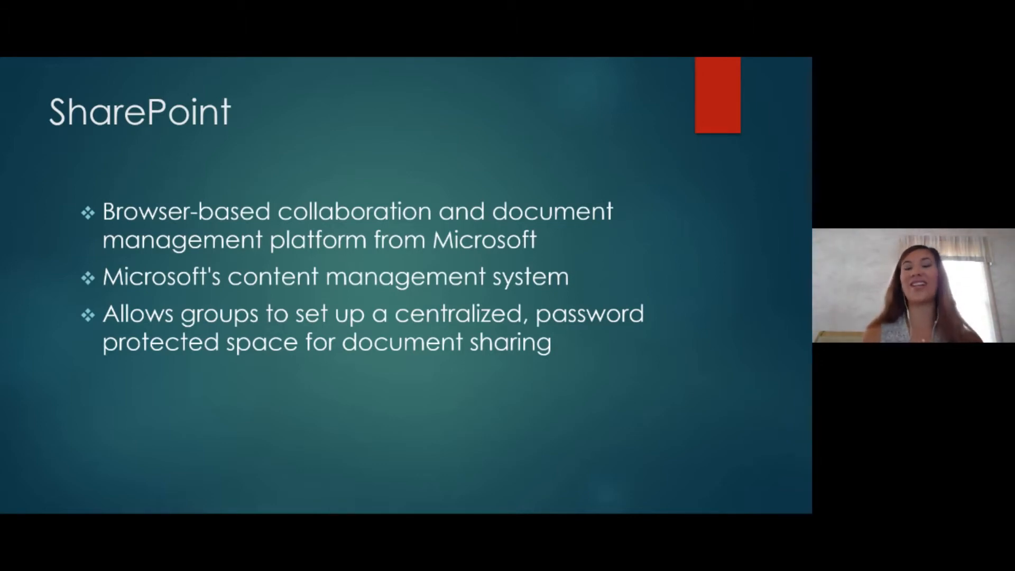
{"action": "left_click", "coordinate": [762, 331]}
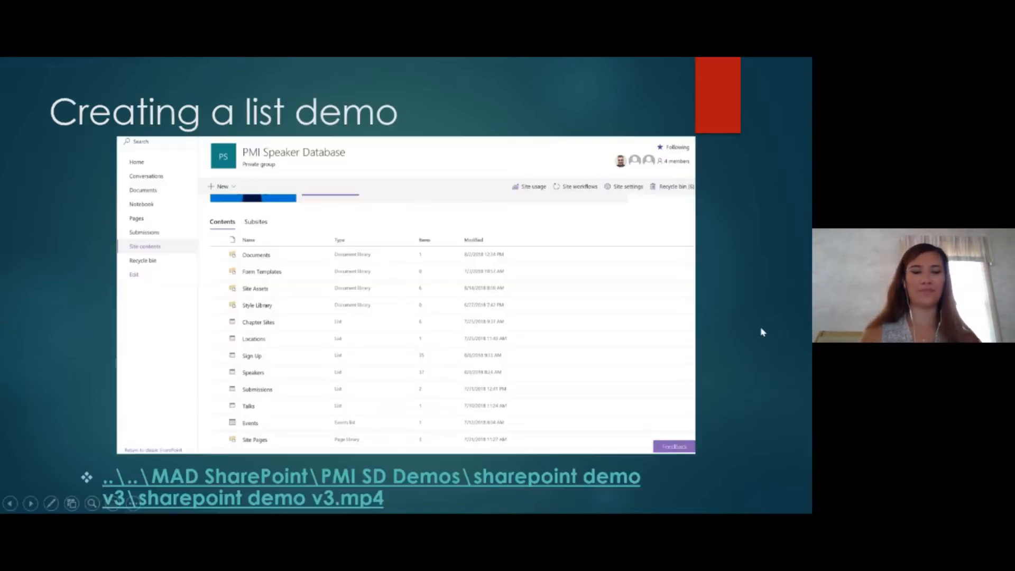
{"action": "left_click", "coordinate": [308, 477]}
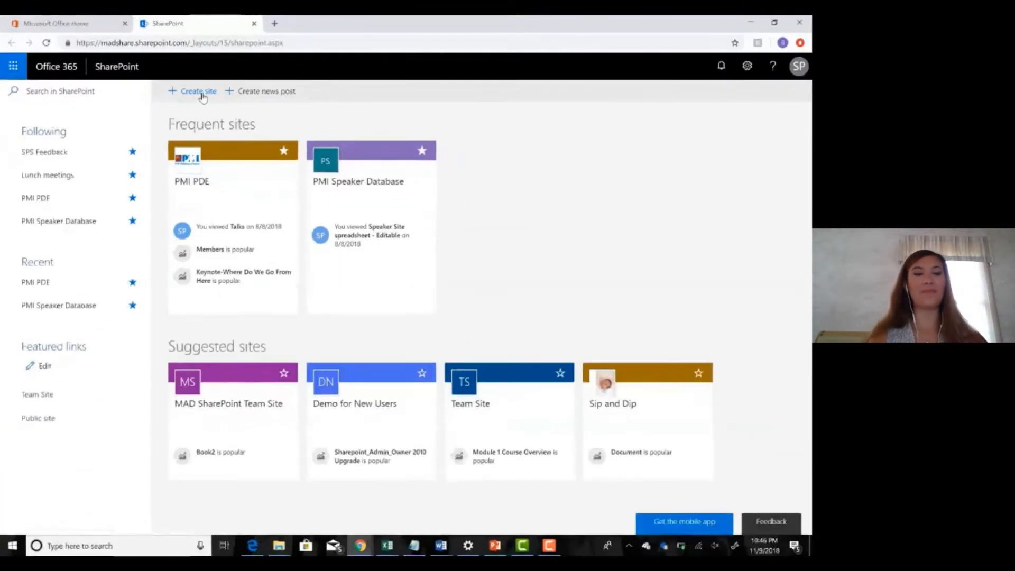
Step: Start creating a new SharePoint site with the Team site type
{"action": "left_click", "coordinate": [210, 121]}
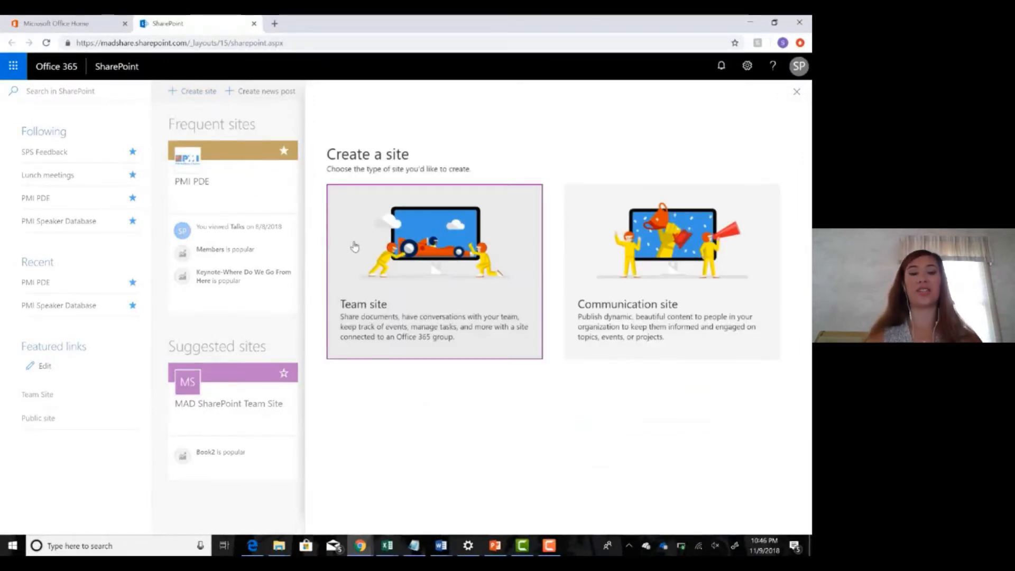
{"action": "left_click", "coordinate": [422, 300]}
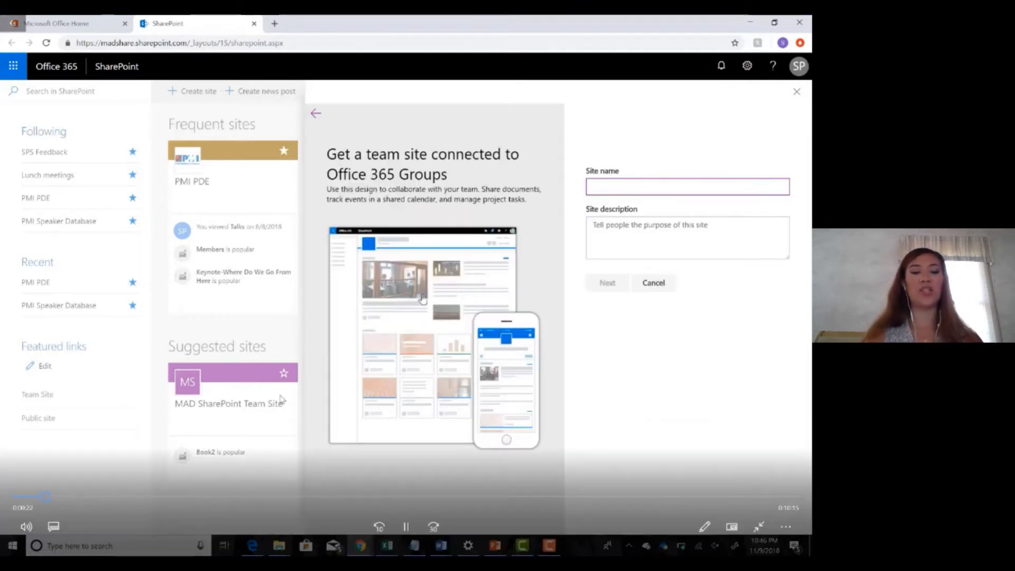
Step: Rewind the sharepoint demo v3 video to the site type choice, pause it there and resume playback
{"action": "left_click_drag", "start_coordinate": [46, 500], "coordinate": [36, 498]}
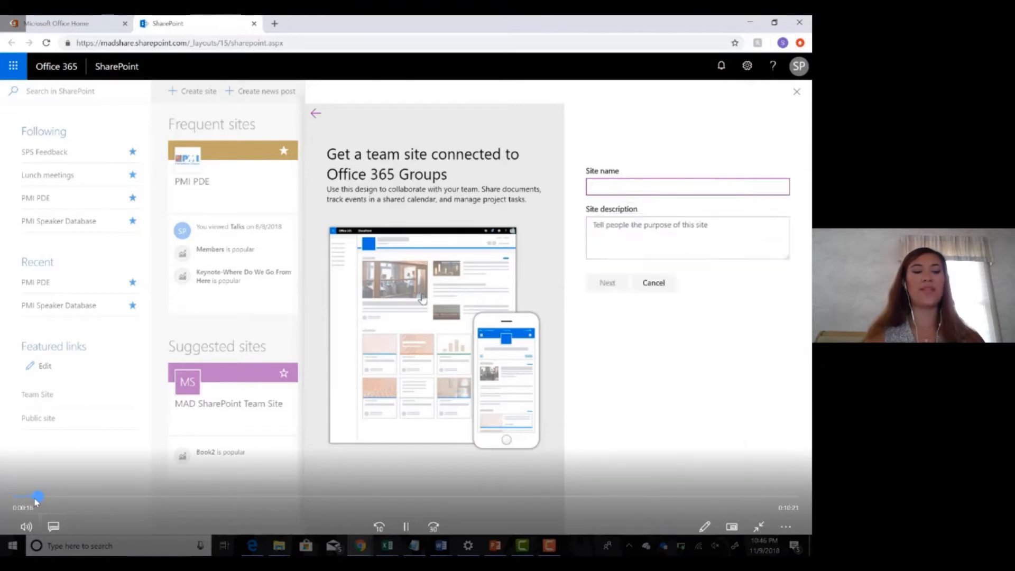
{"action": "left_click", "coordinate": [406, 528]}
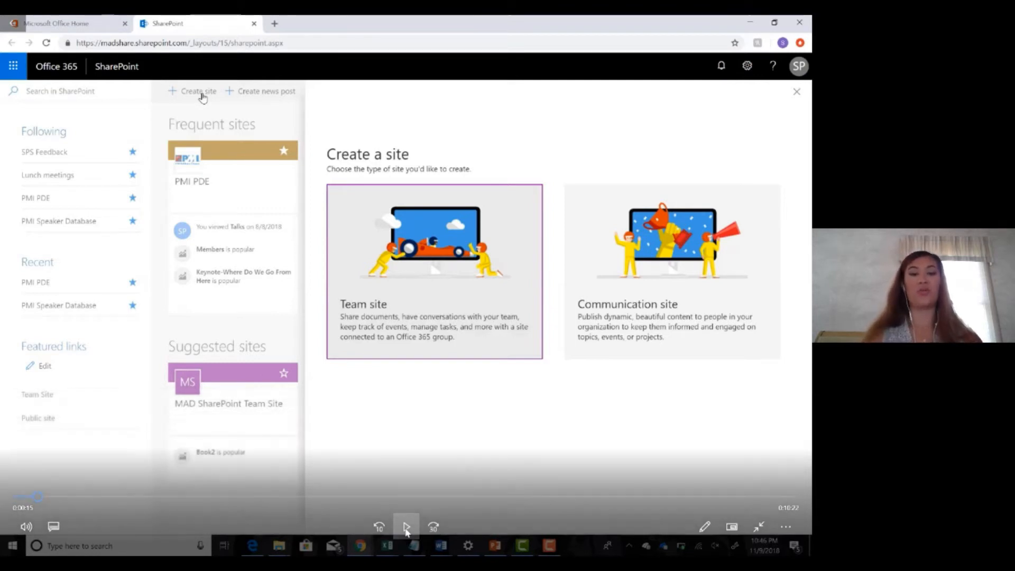
{"action": "left_click", "coordinate": [406, 527]}
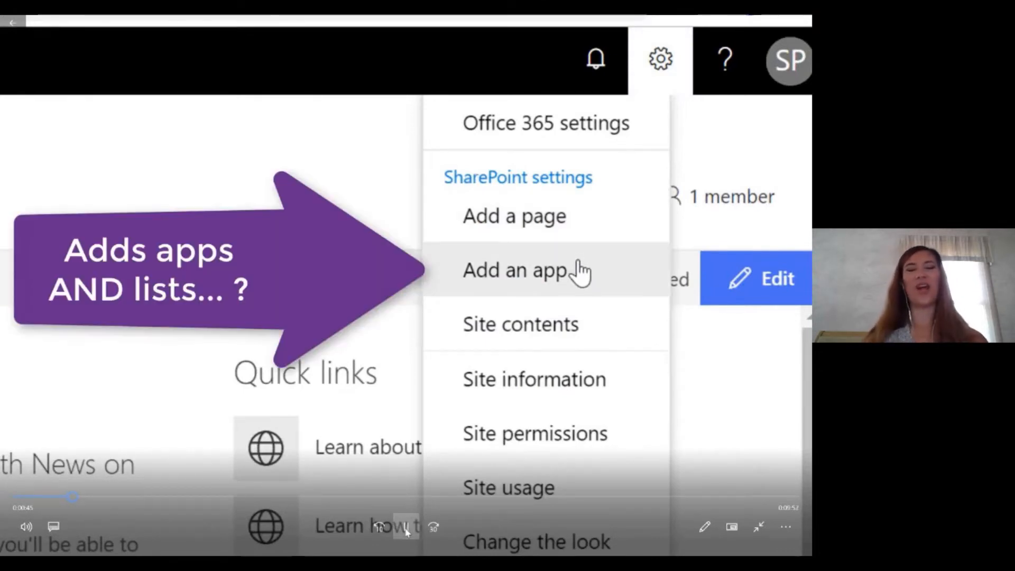
Step: Watch the demo of adding a Custom List app and editing the Sign Up view columns, pausing and replaying for explanation
{"action": "left_click", "coordinate": [406, 529]}
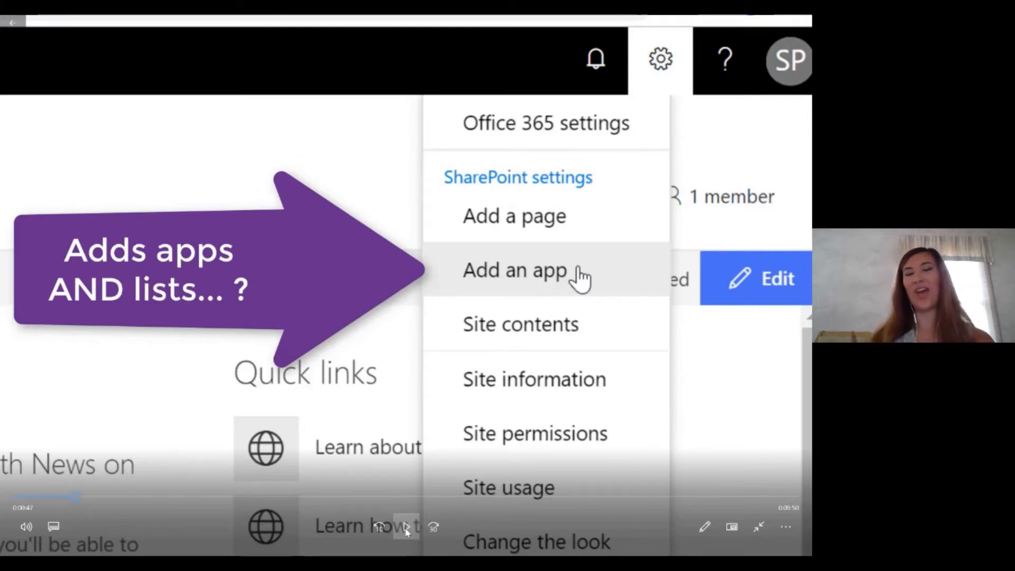
{"action": "left_click", "coordinate": [405, 528]}
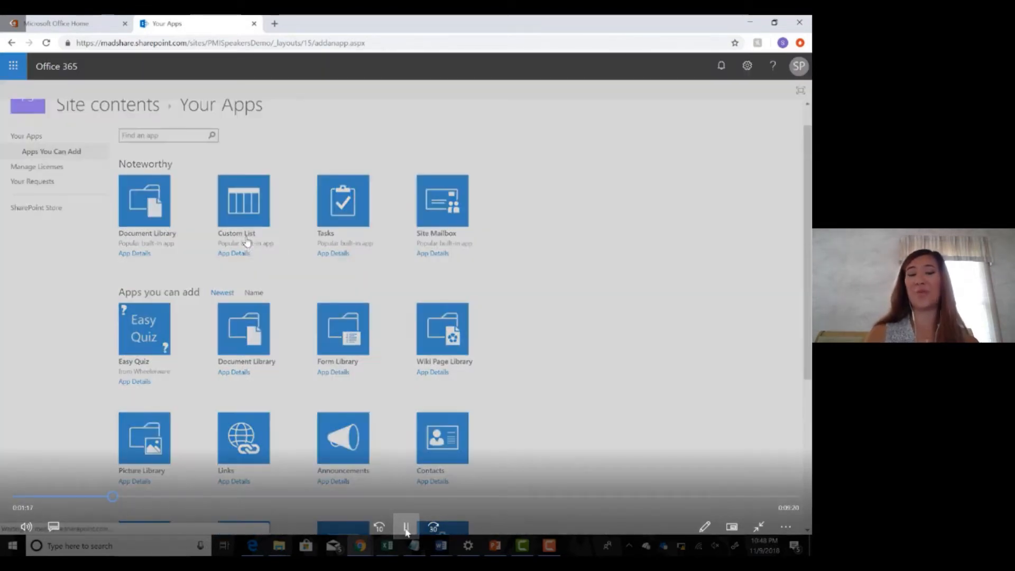
{"action": "left_click", "coordinate": [407, 528]}
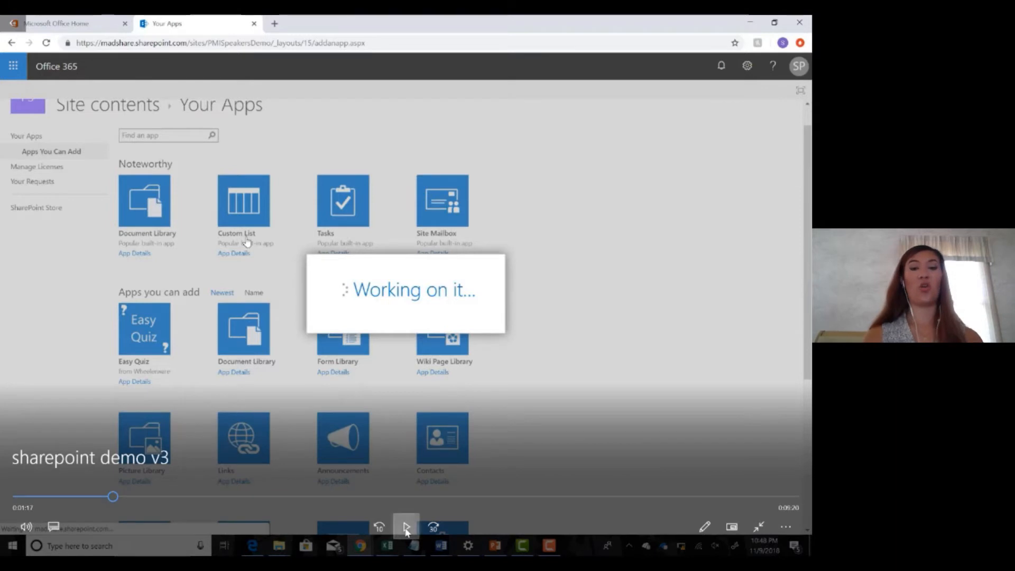
{"action": "left_click", "coordinate": [406, 528]}
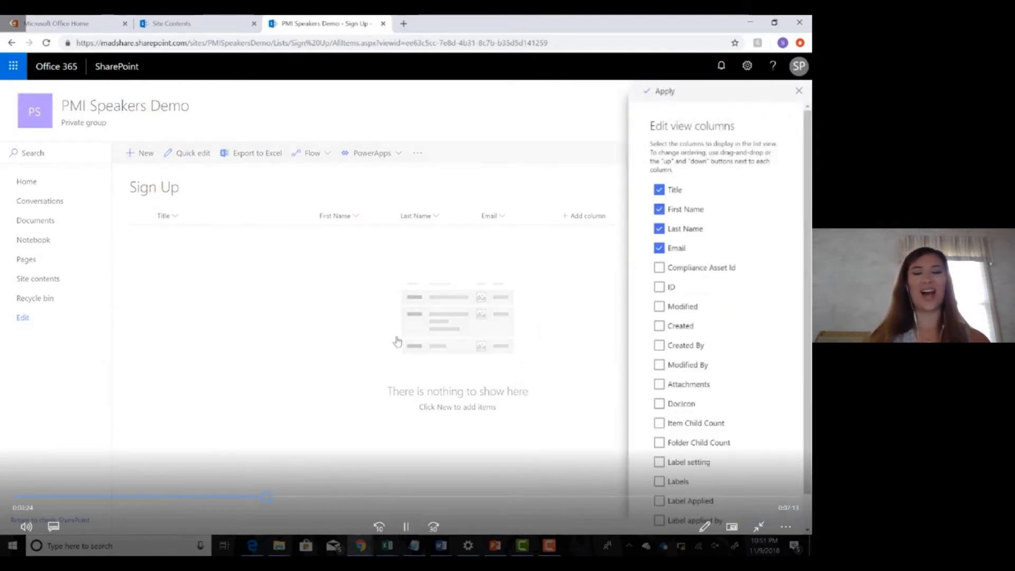
{"action": "left_click", "coordinate": [406, 527]}
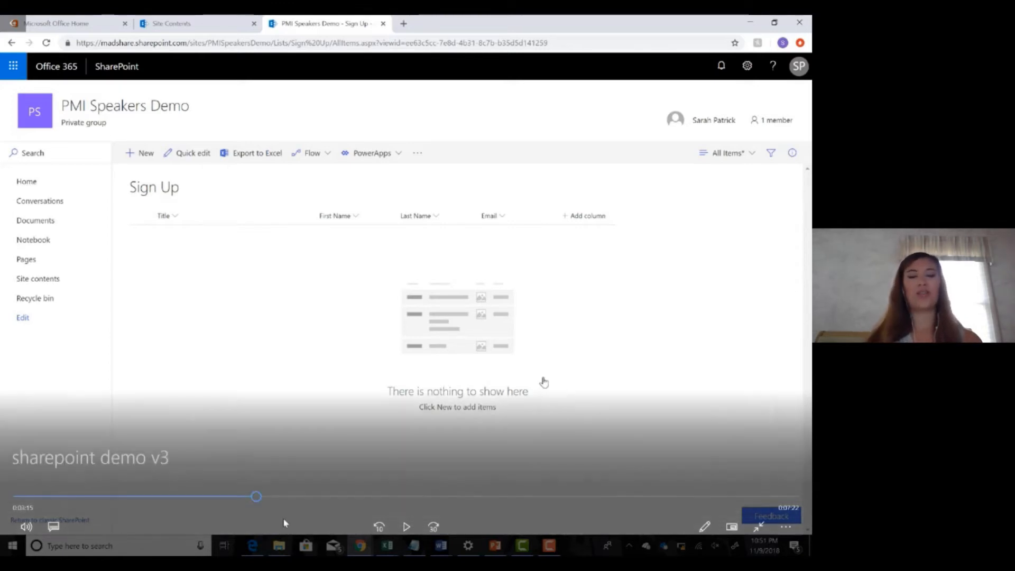
{"action": "left_click", "coordinate": [408, 520]}
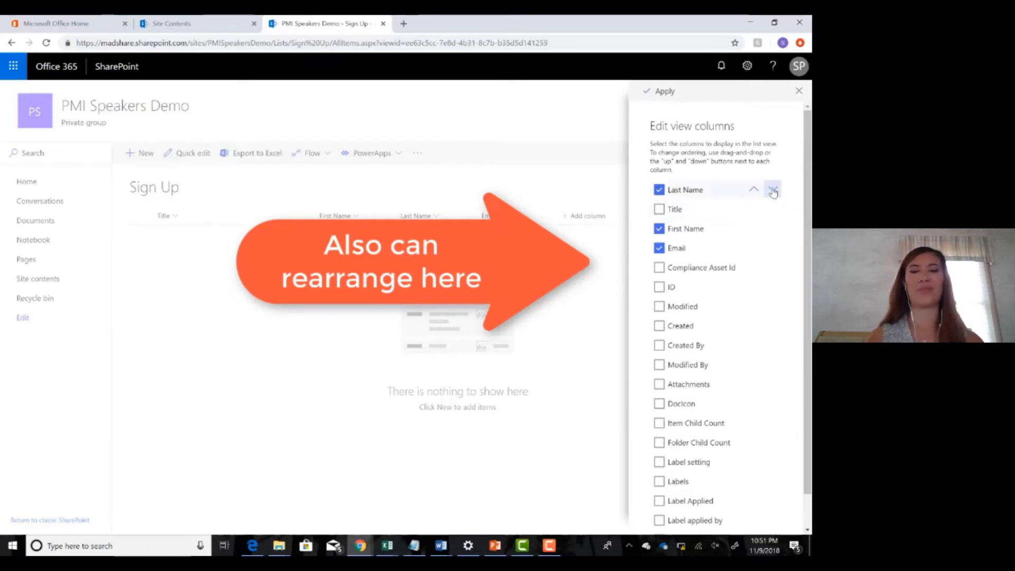
Step: Arrange the Sign Up view columns as Title, First Name, Last Name, Email and apply the view changes
{"action": "left_click", "coordinate": [753, 230]}
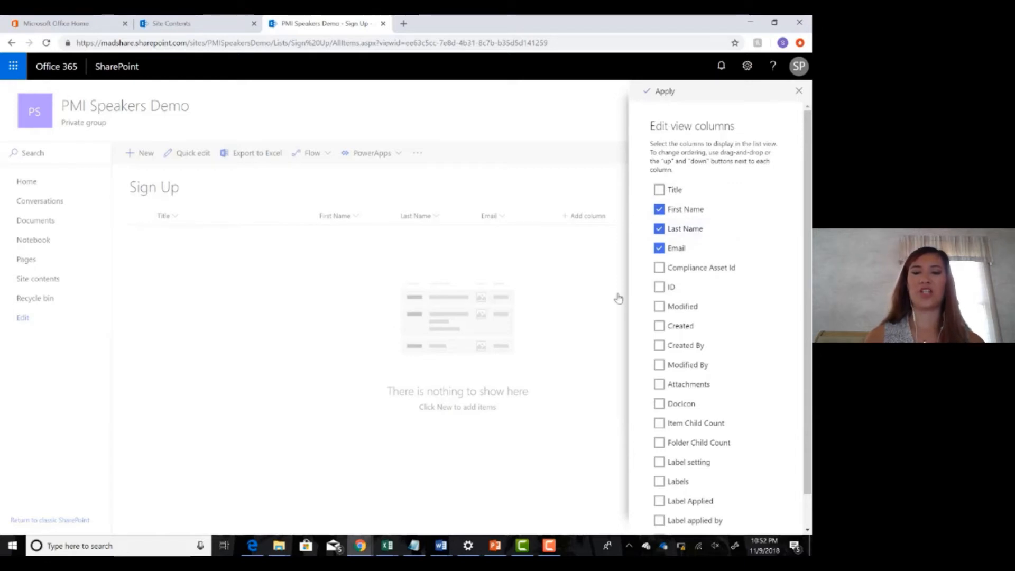
{"action": "scroll", "coordinate": [598, 343], "scroll_direction": "up", "scroll_amount": 2}
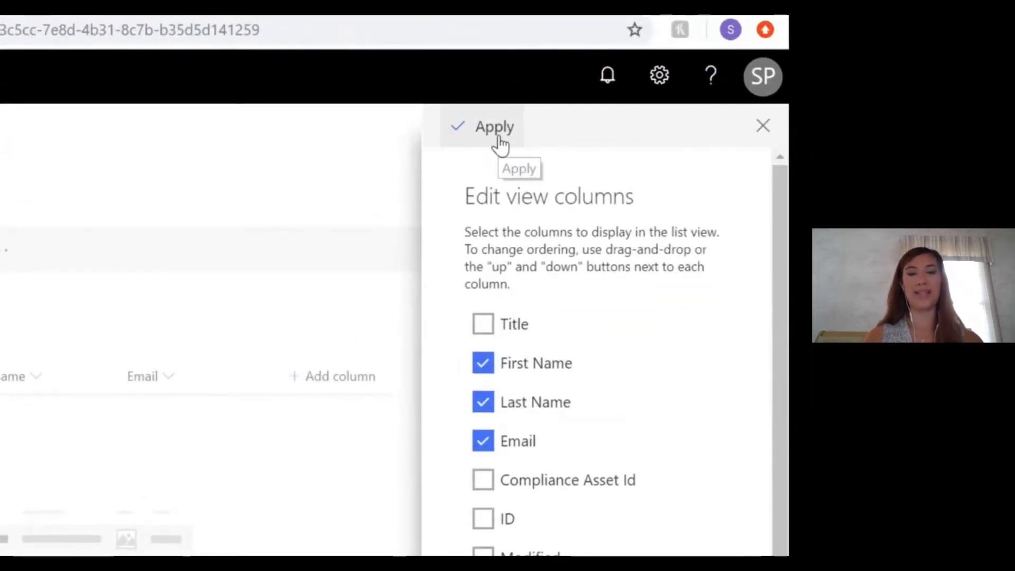
{"action": "left_click", "coordinate": [499, 138]}
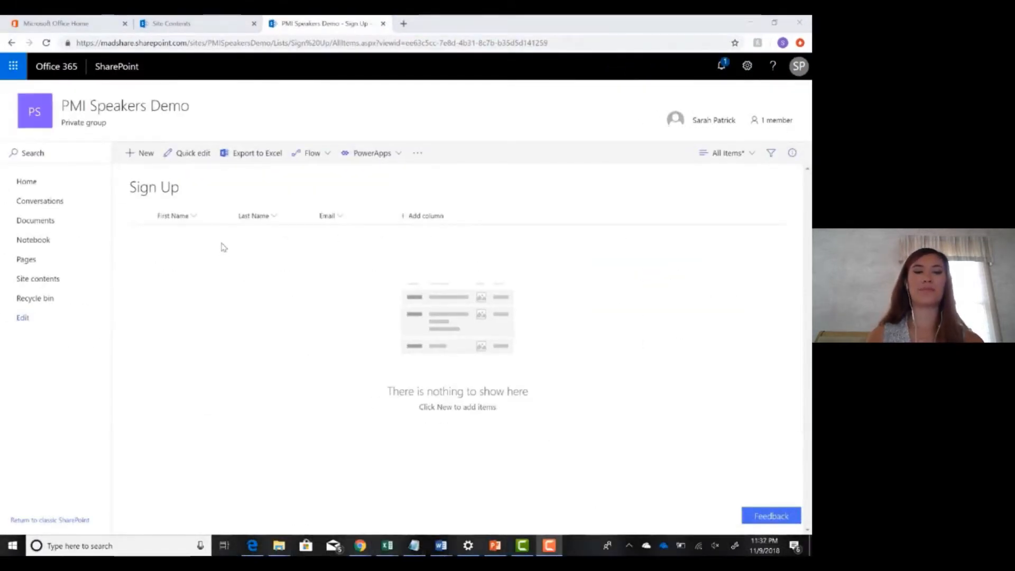
Step: Put the Sign Up list into quick edit, open the Add Column form for more column types and review its settings
{"action": "left_click", "coordinate": [189, 156]}
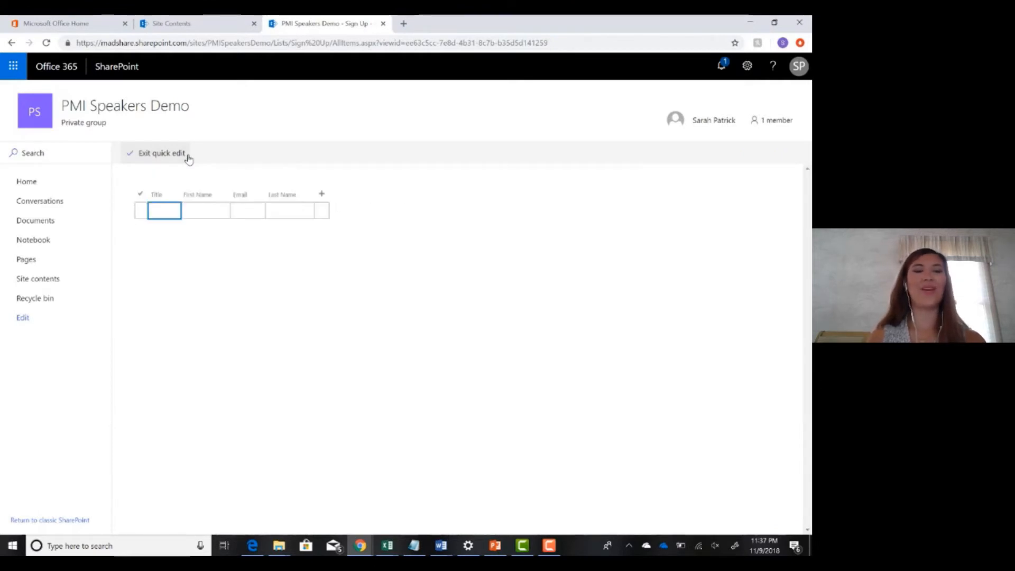
{"action": "left_click", "coordinate": [322, 195]}
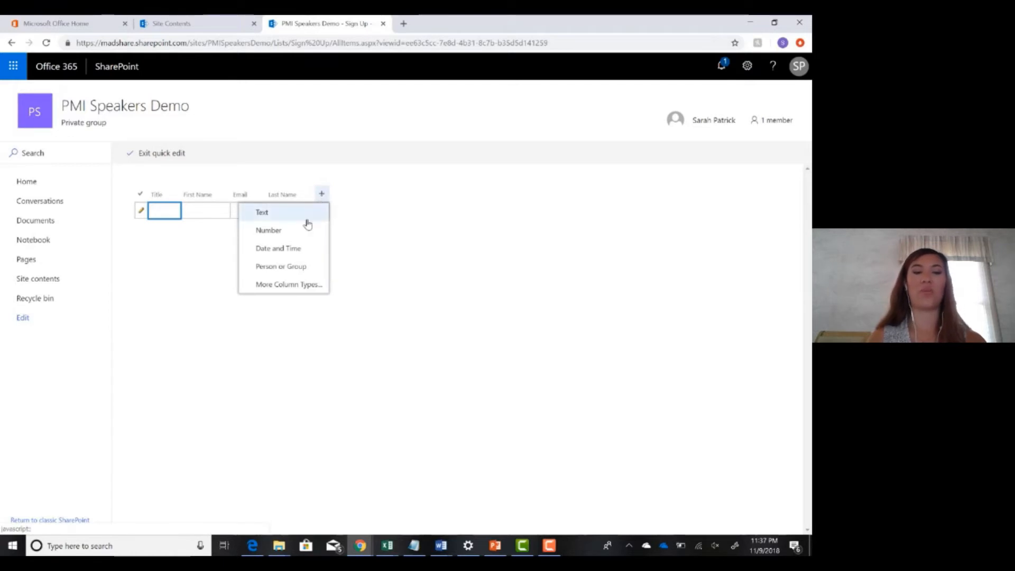
{"action": "left_click", "coordinate": [305, 285]}
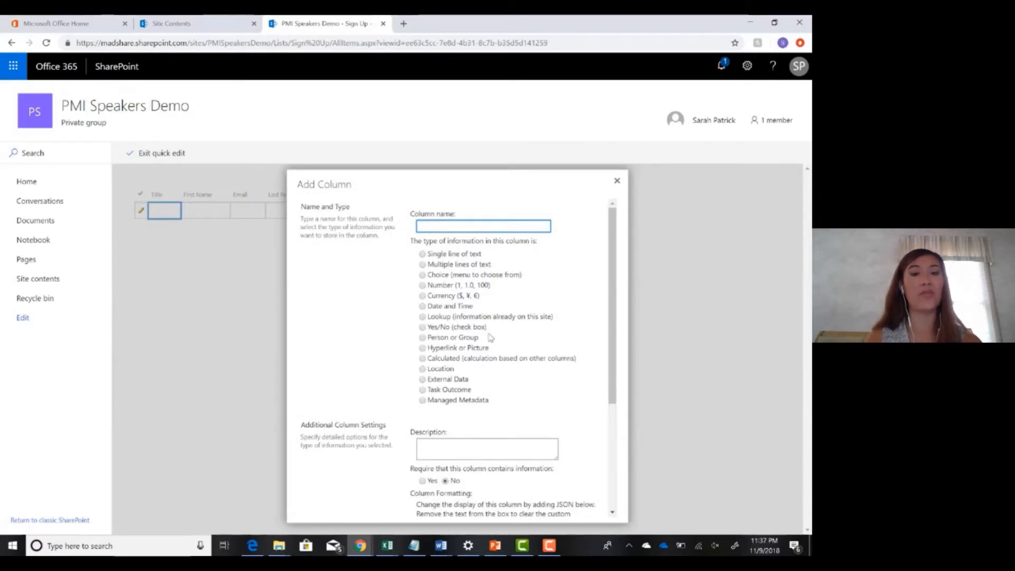
{"action": "scroll", "coordinate": [491, 338], "scroll_direction": "down", "scroll_amount": 3}
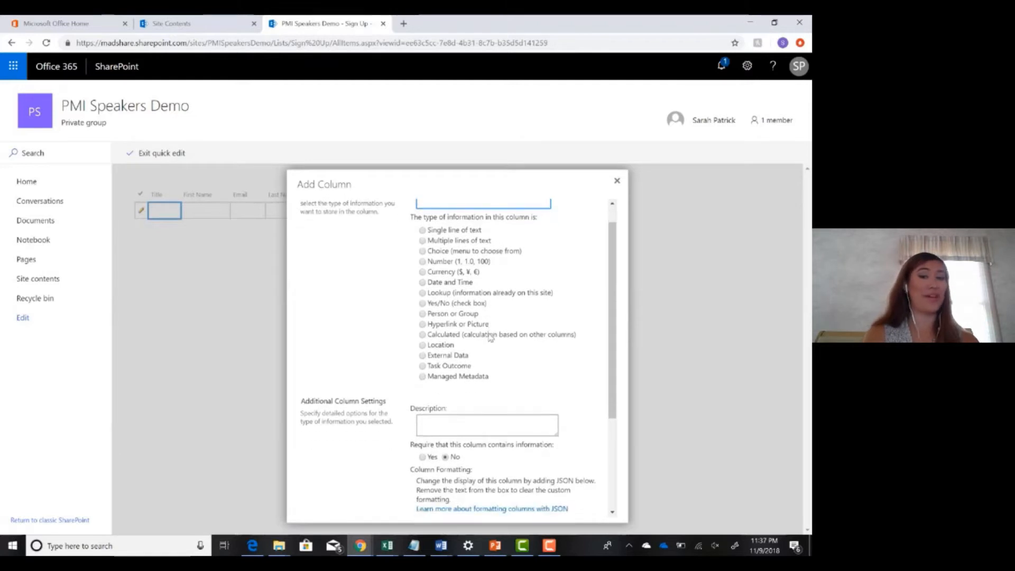
{"action": "scroll", "coordinate": [490, 337], "scroll_direction": "down", "scroll_amount": 3}
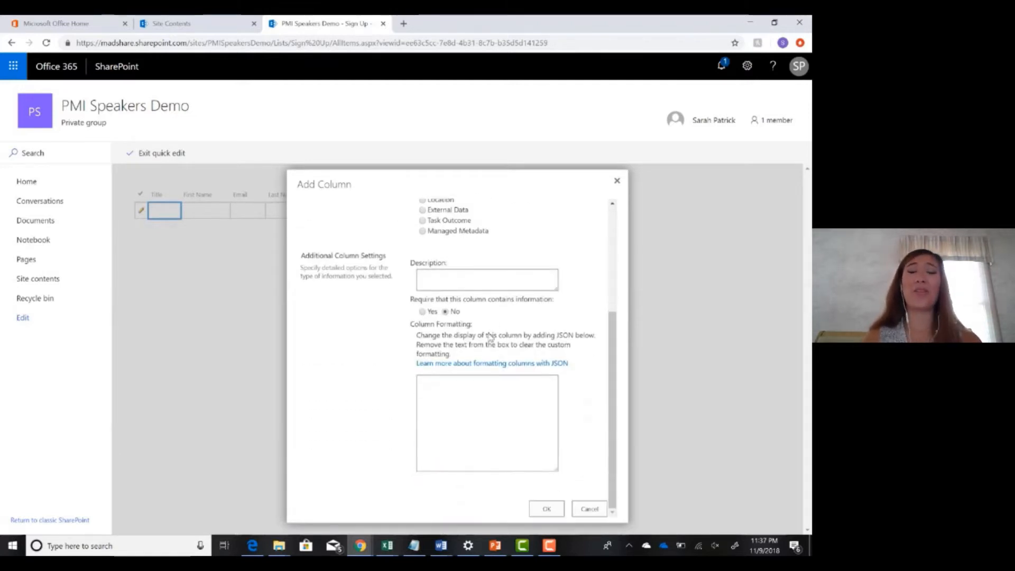
{"action": "scroll", "coordinate": [490, 338], "scroll_direction": "up", "scroll_amount": 6}
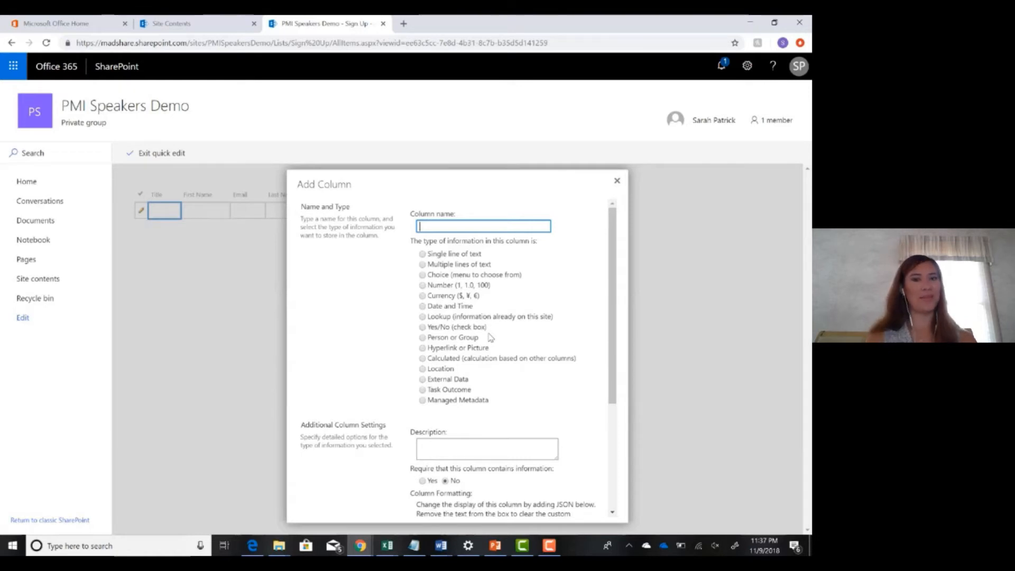
Step: Set the new column's type to Multiple lines of text and name it Speaker Bio
{"action": "left_click", "coordinate": [428, 264]}
{"action": "left_click", "coordinate": [424, 227]}
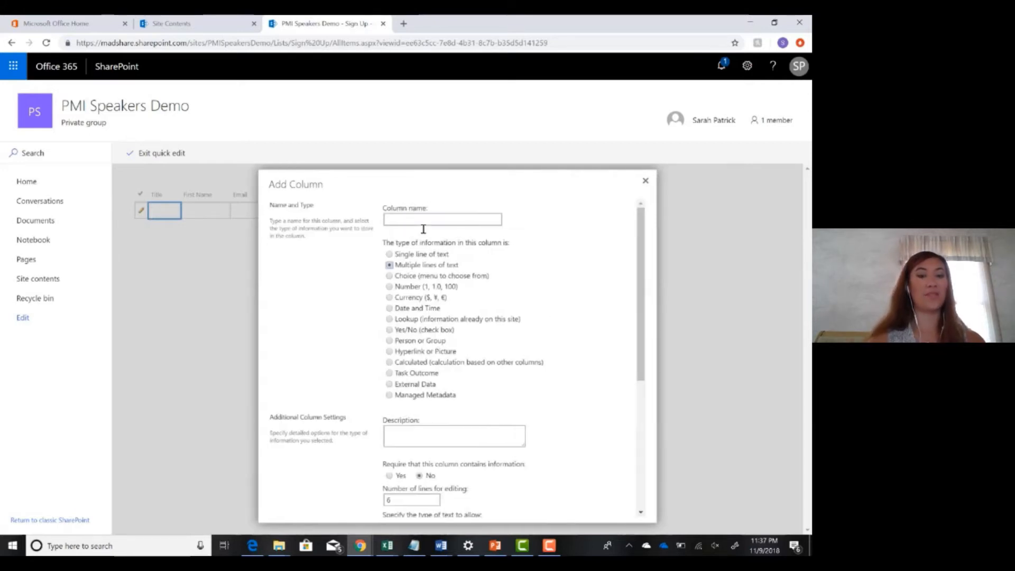
{"action": "left_click", "coordinate": [408, 219]}
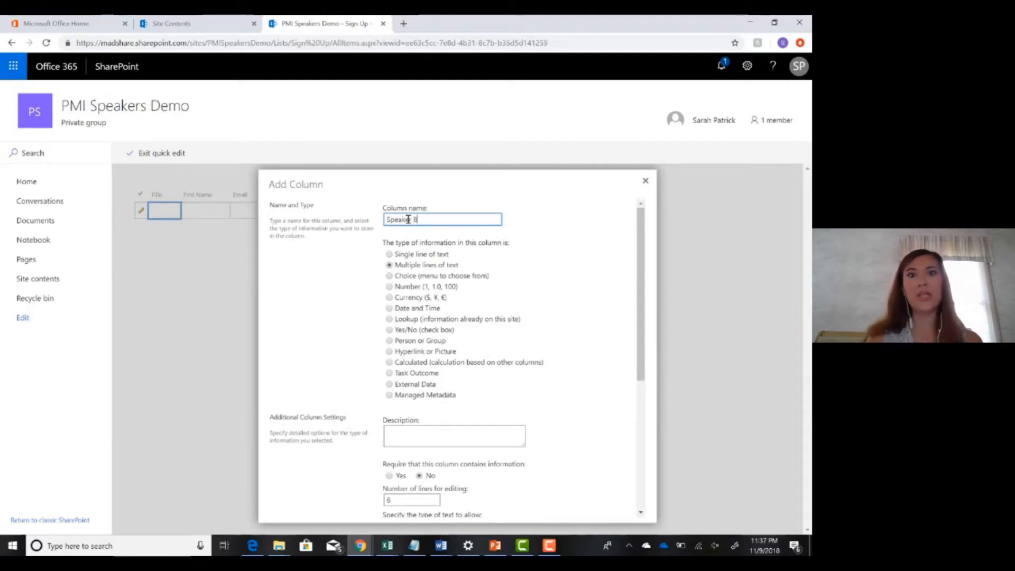
Step: Set the number of lines for editing to 10 and create the Speaker Bio column
{"action": "scroll", "coordinate": [496, 288], "scroll_direction": "down", "scroll_amount": 1}
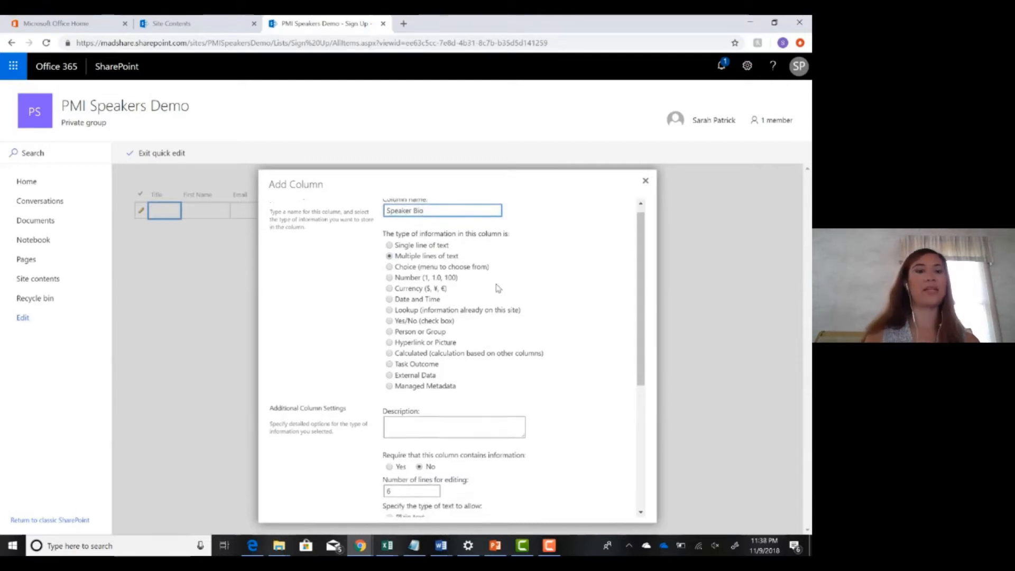
{"action": "scroll", "coordinate": [496, 288], "scroll_direction": "down", "scroll_amount": 5}
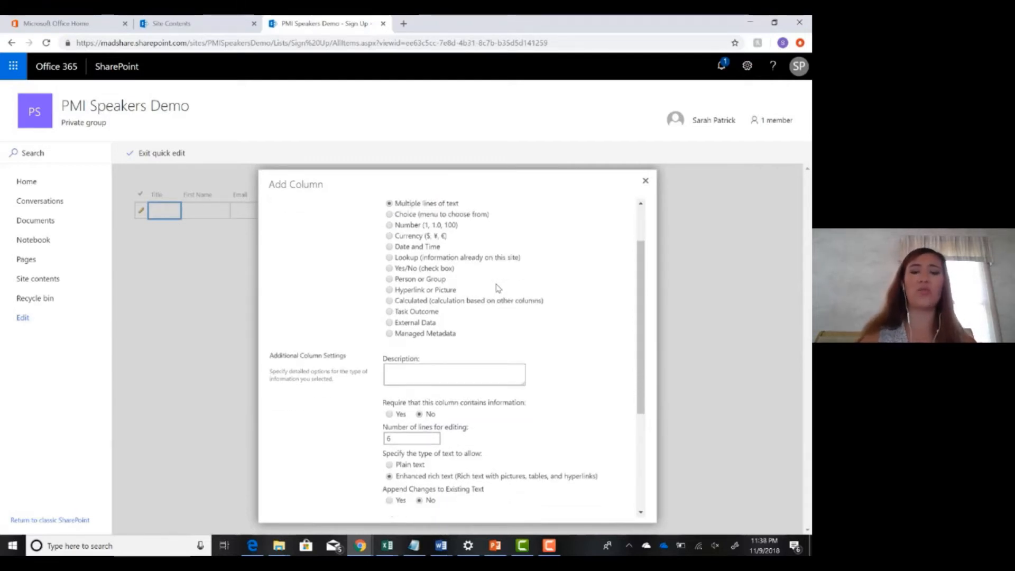
{"action": "scroll", "coordinate": [497, 287], "scroll_direction": "down", "scroll_amount": 2}
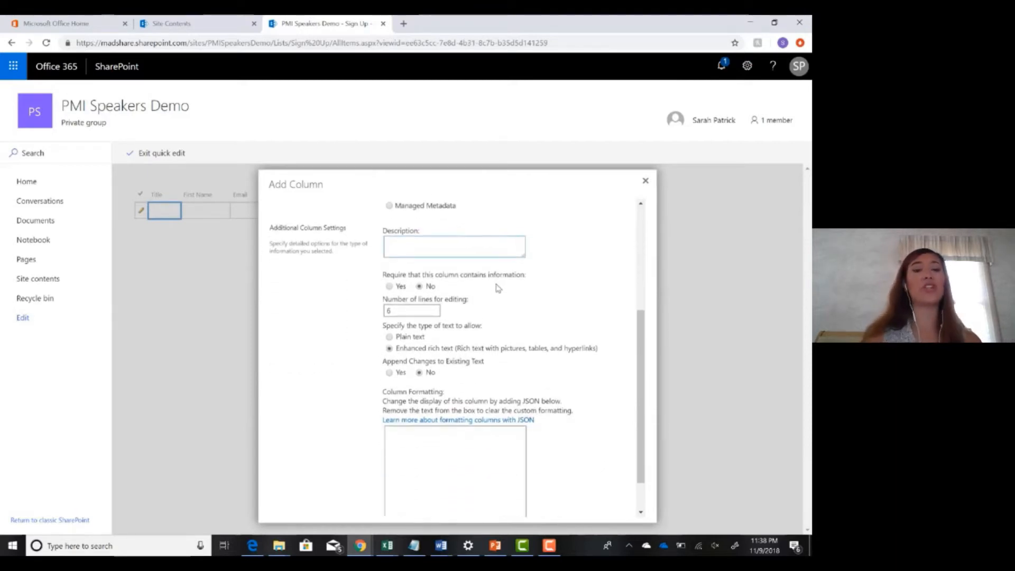
{"action": "left_click_drag", "start_coordinate": [393, 305], "coordinate": [382, 310]}
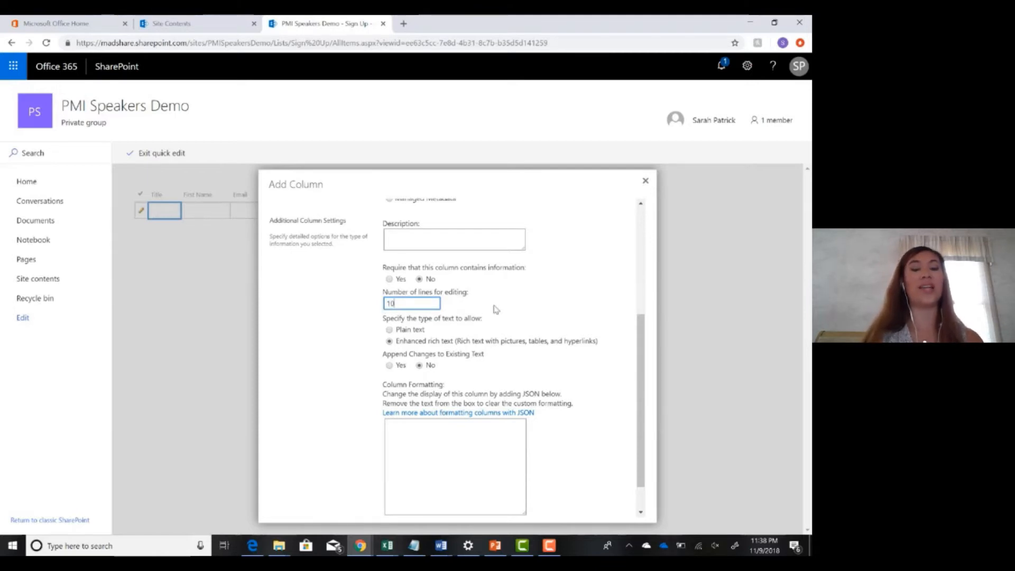
{"action": "scroll", "coordinate": [496, 309], "scroll_direction": "down", "scroll_amount": 2}
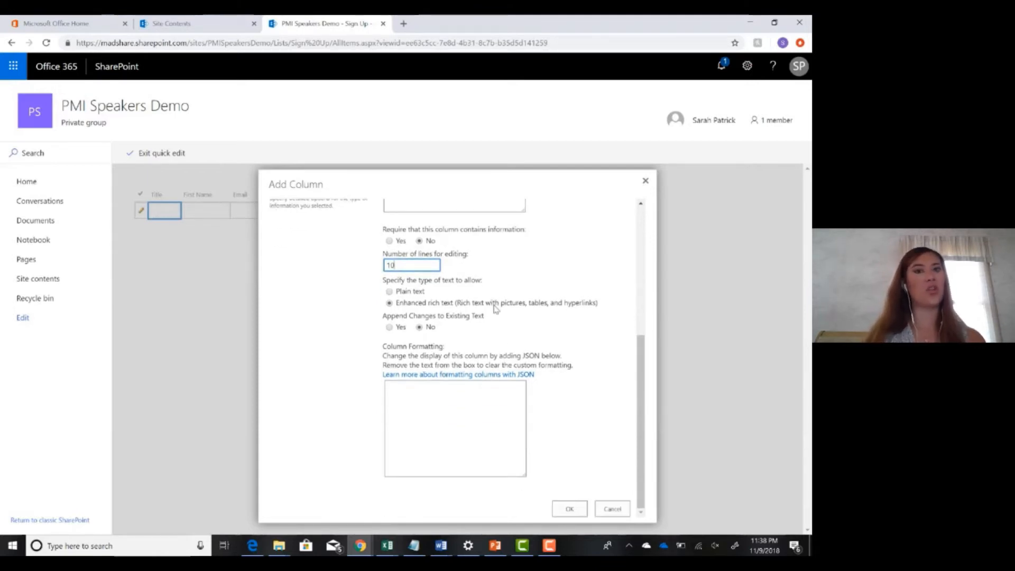
{"action": "left_click", "coordinate": [573, 511]}
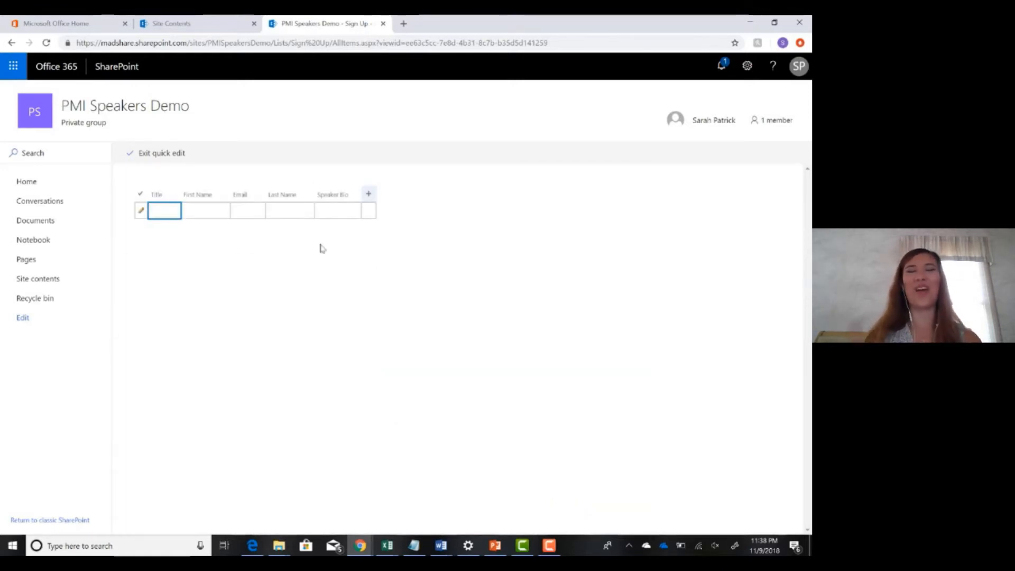
Step: Exit quick edit and open the Sign Up list's settings through the classic SharePoint experience
{"action": "left_click", "coordinate": [155, 155]}
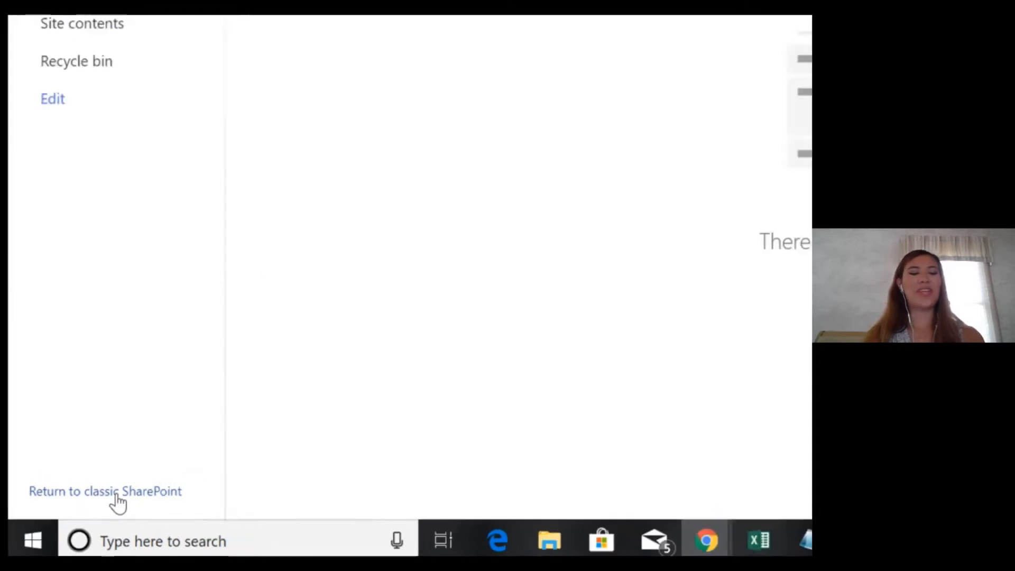
{"action": "left_click", "coordinate": [116, 493]}
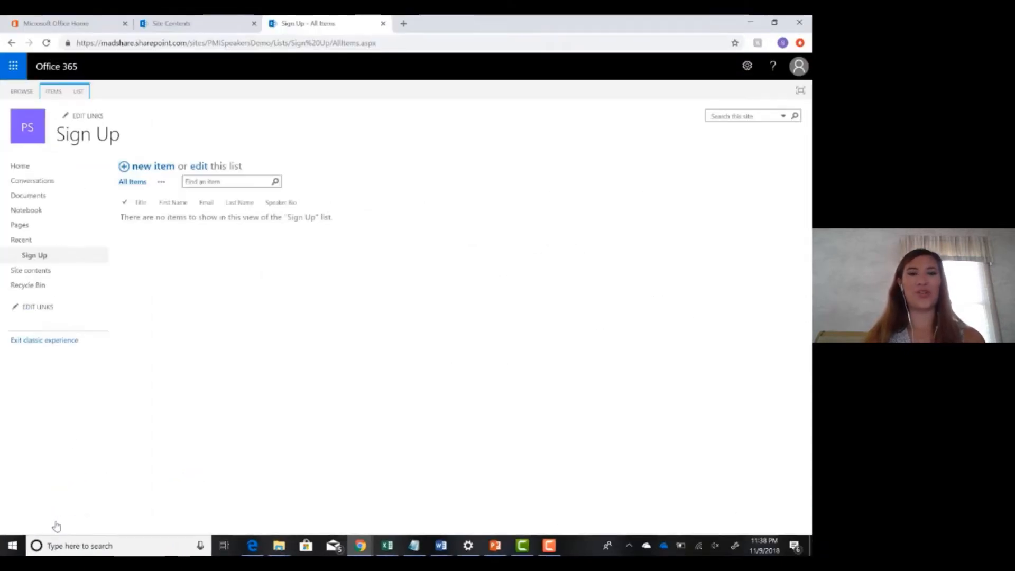
{"action": "left_click", "coordinate": [80, 92]}
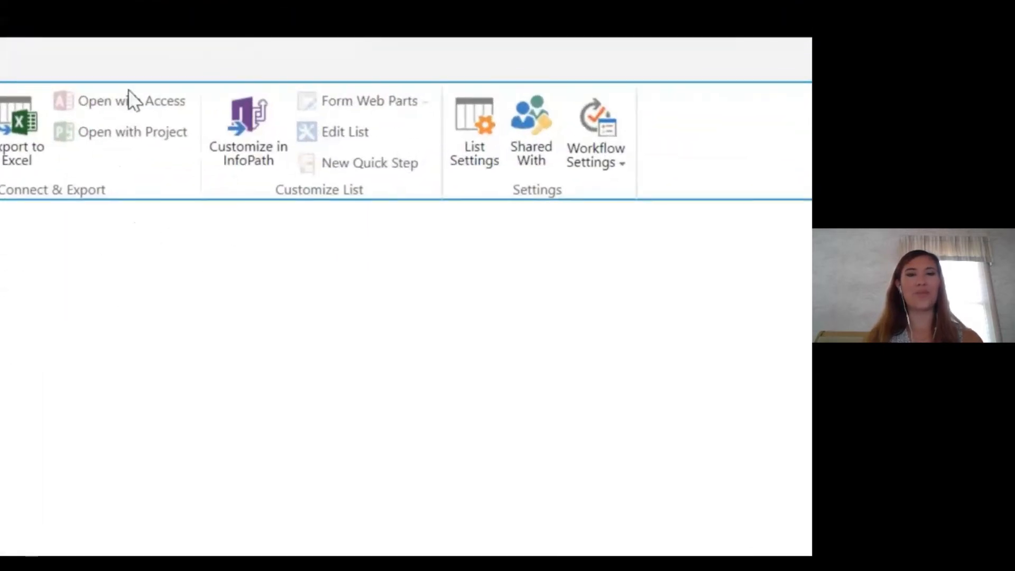
{"action": "left_click", "coordinate": [465, 159]}
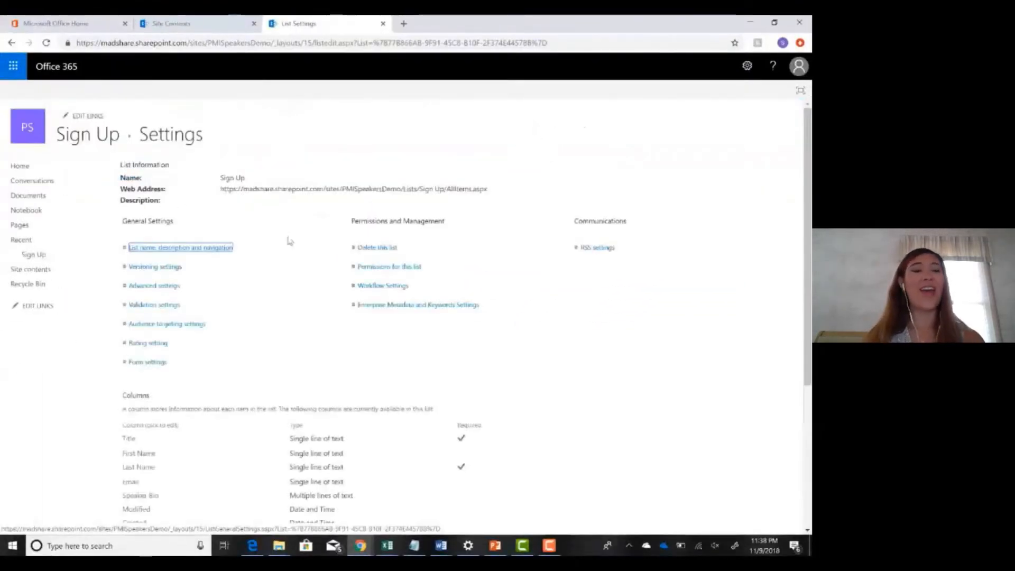
{"action": "scroll", "coordinate": [312, 310], "scroll_direction": "down", "scroll_amount": 3}
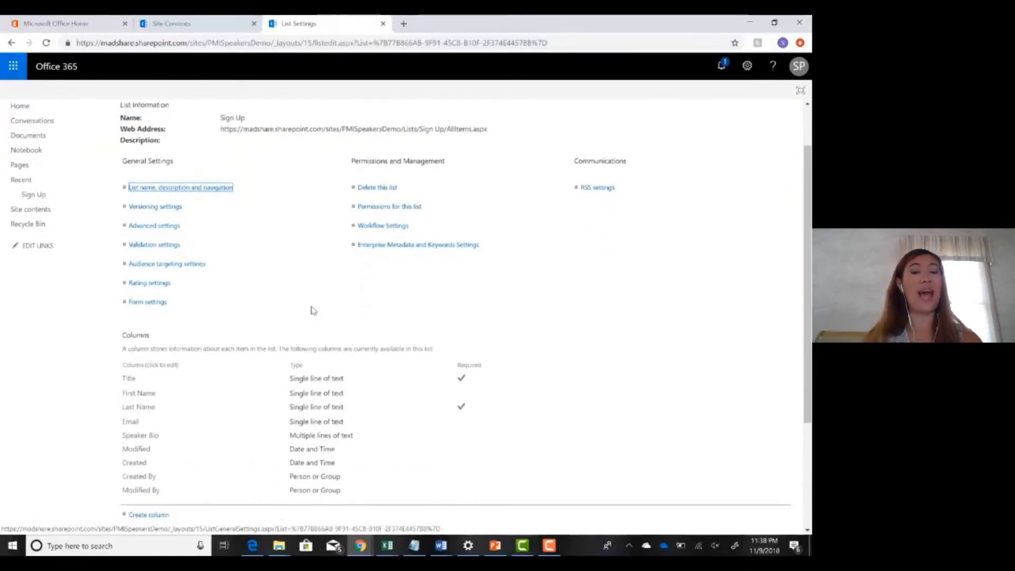
{"action": "scroll", "coordinate": [312, 310], "scroll_direction": "down", "scroll_amount": 2}
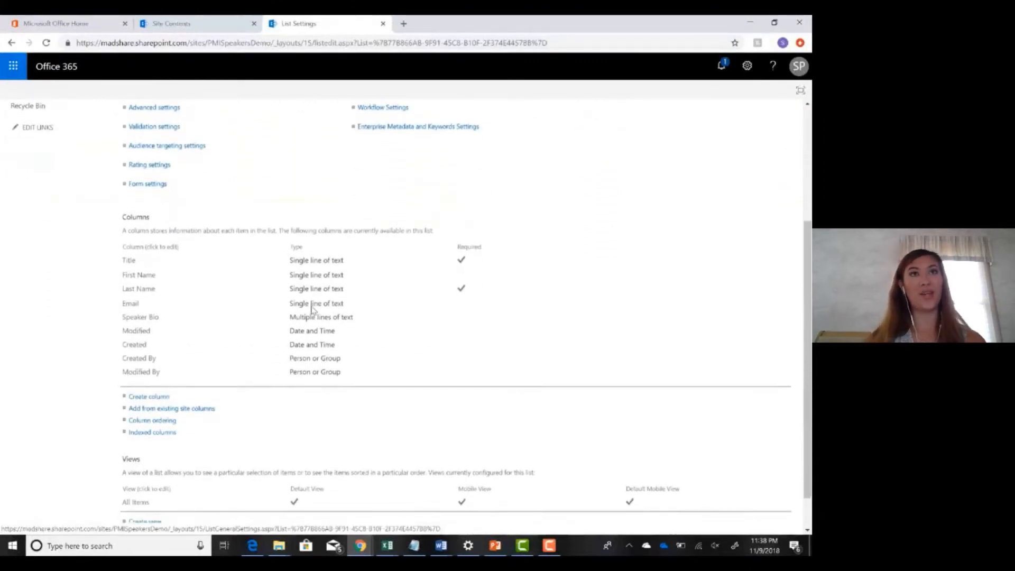
{"action": "scroll", "coordinate": [312, 310], "scroll_direction": "down", "scroll_amount": 1}
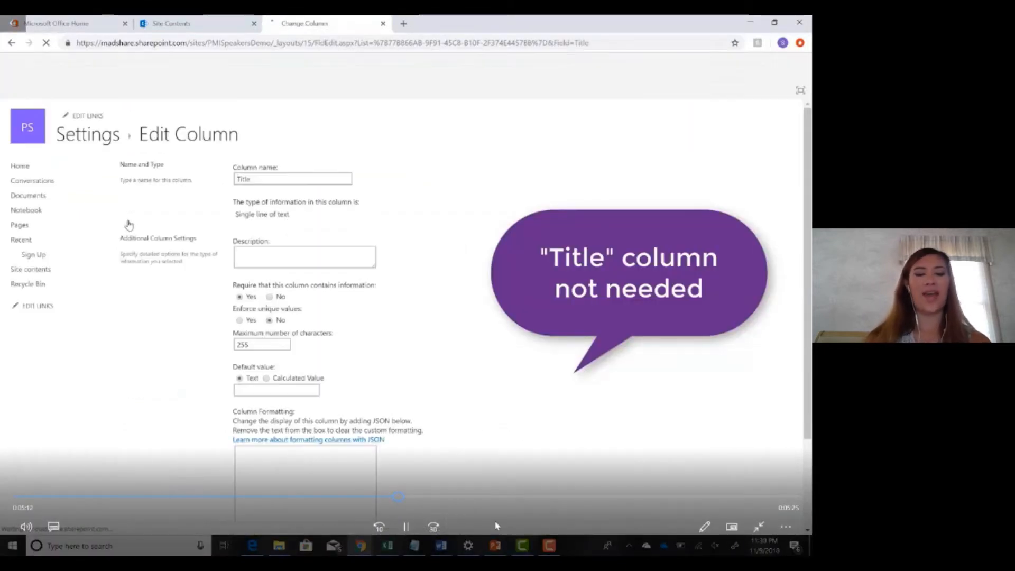
{"action": "left_click", "coordinate": [390, 496]}
{"action": "left_click", "coordinate": [406, 526]}
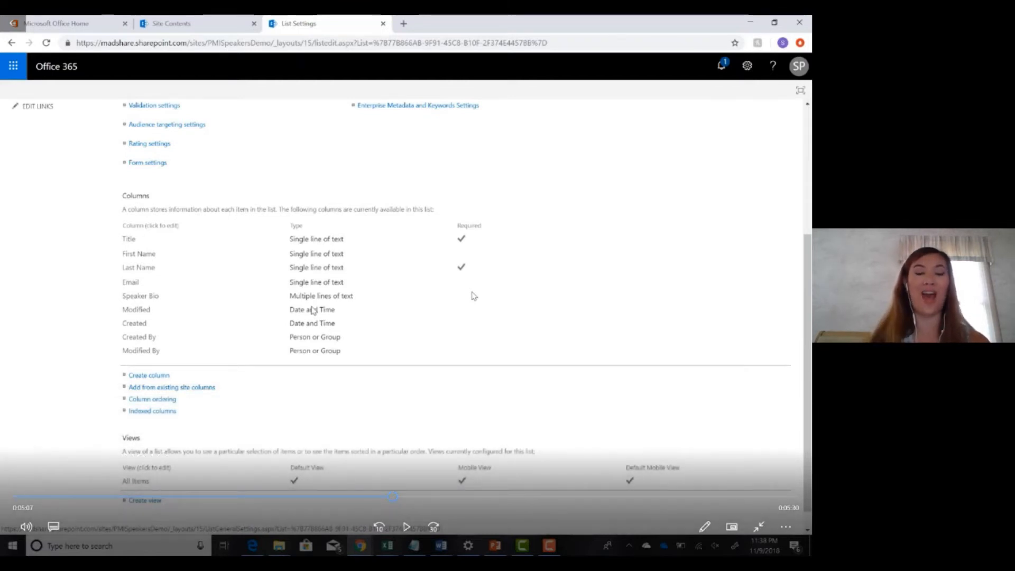
{"action": "key", "text": "space"}
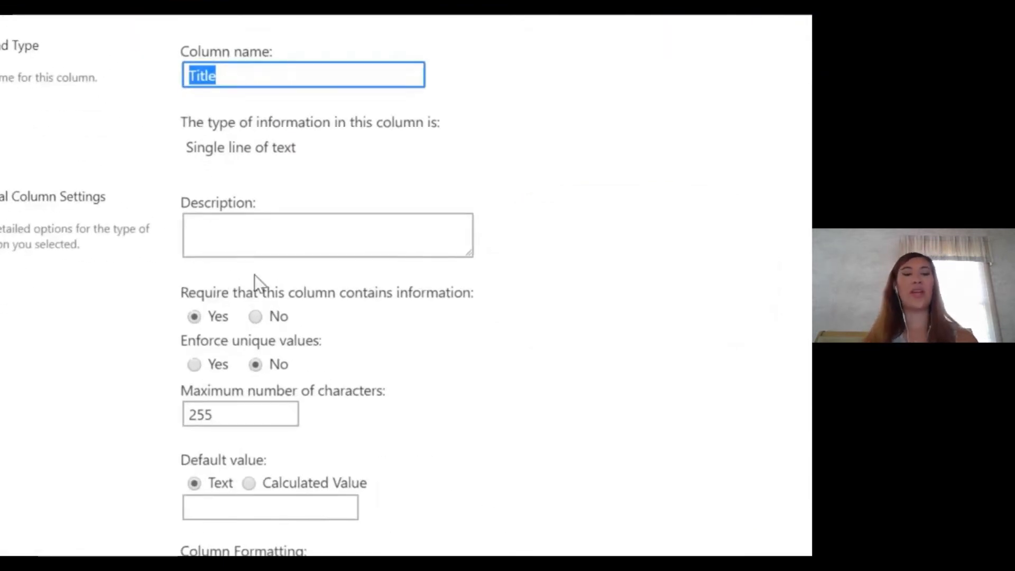
Step: Set the Title column to not require information and save the column
{"action": "left_click", "coordinate": [256, 317]}
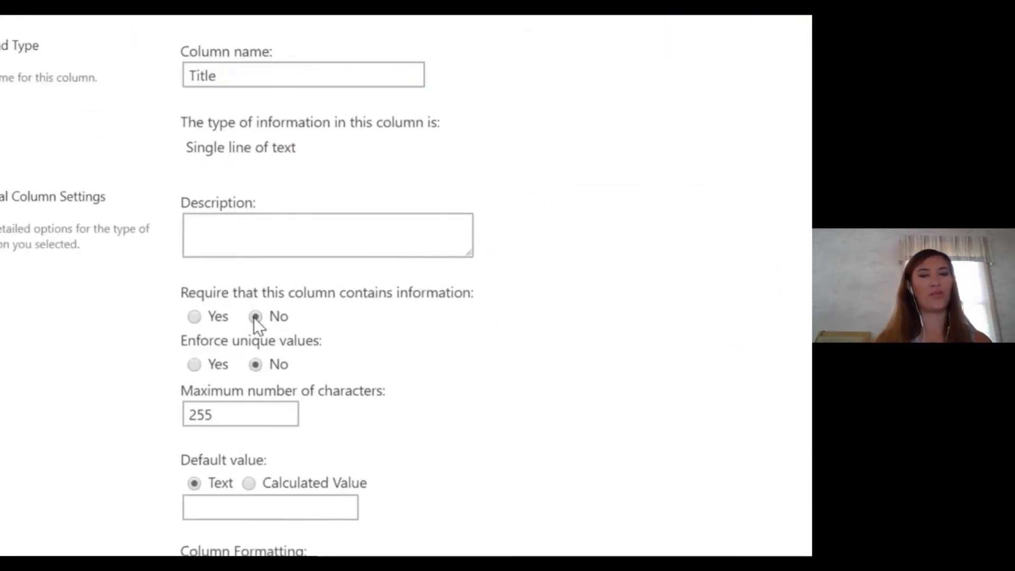
{"action": "scroll", "coordinate": [389, 362], "scroll_direction": "down", "scroll_amount": 2}
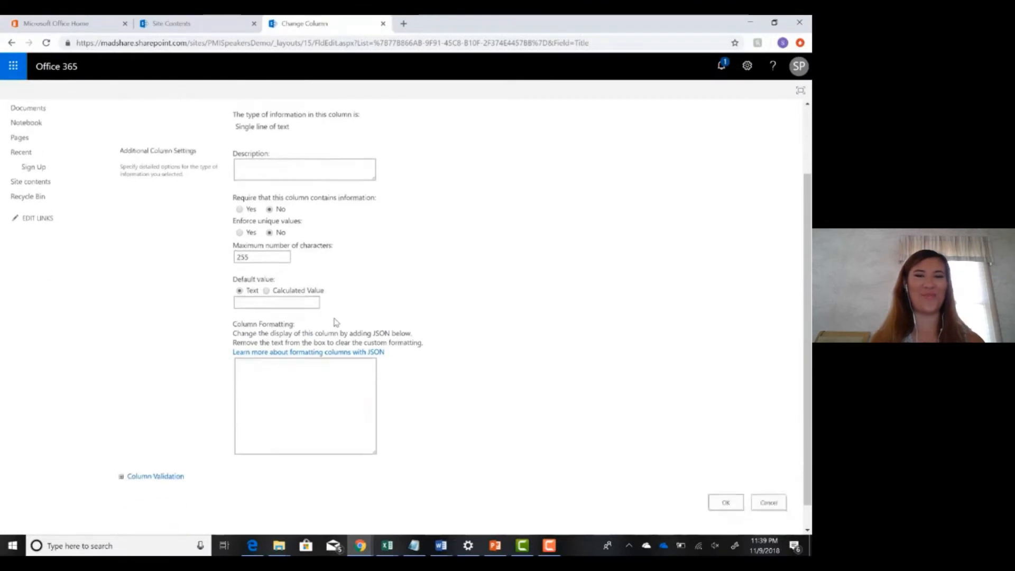
{"action": "scroll", "coordinate": [333, 322], "scroll_direction": "down", "scroll_amount": 1}
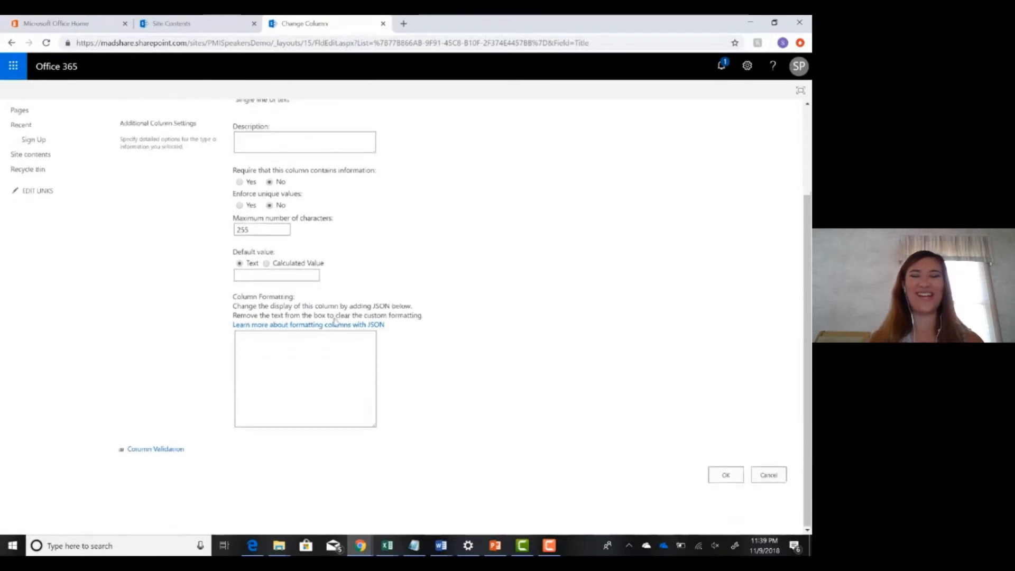
{"action": "left_click", "coordinate": [727, 476]}
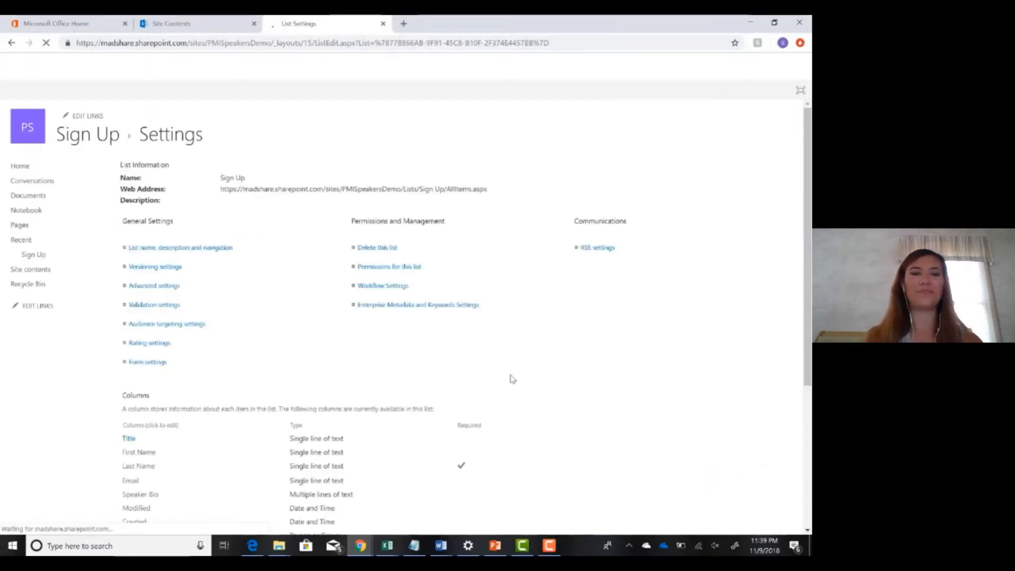
Step: Edit the First Name column so that it requires information, and save the change
{"action": "scroll", "coordinate": [378, 378], "scroll_direction": "down", "scroll_amount": 2}
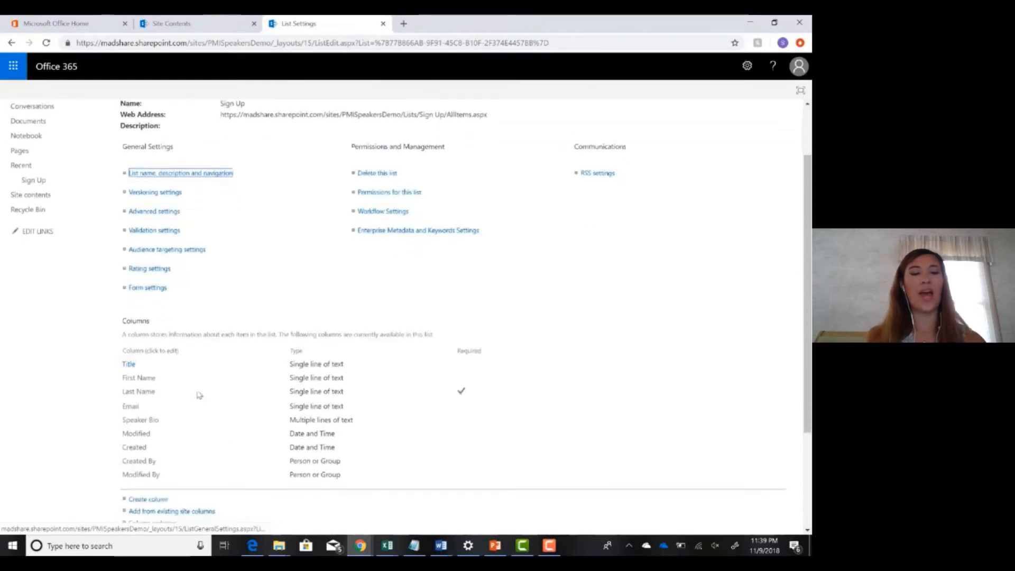
{"action": "left_click", "coordinate": [153, 381]}
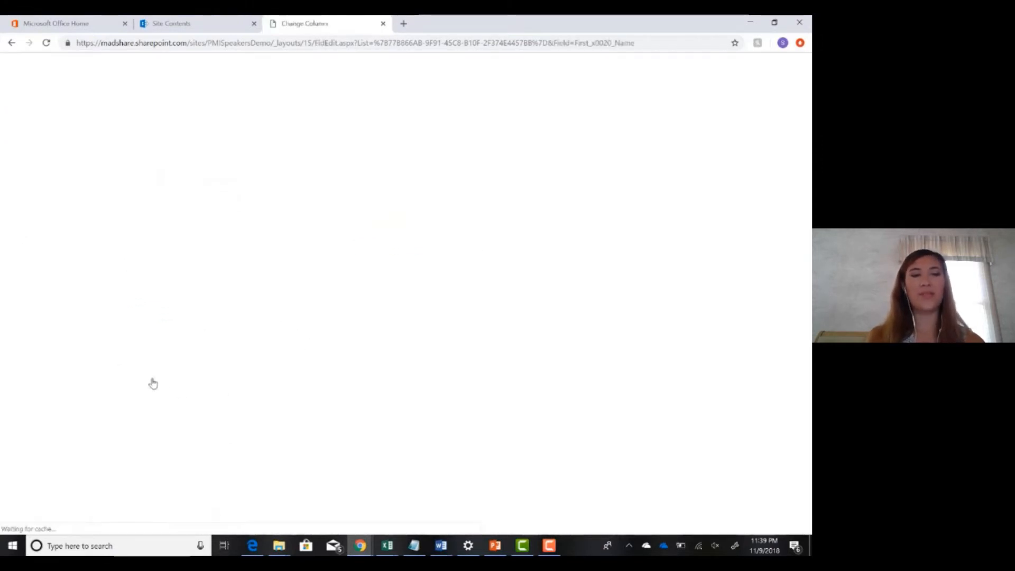
{"action": "left_click", "coordinate": [550, 264]}
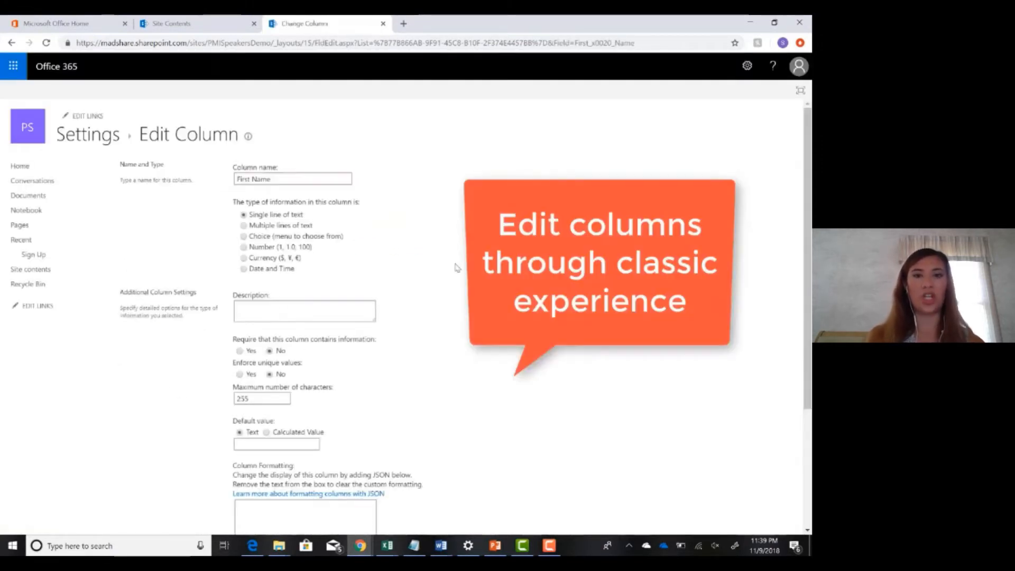
{"action": "left_click", "coordinate": [240, 351]}
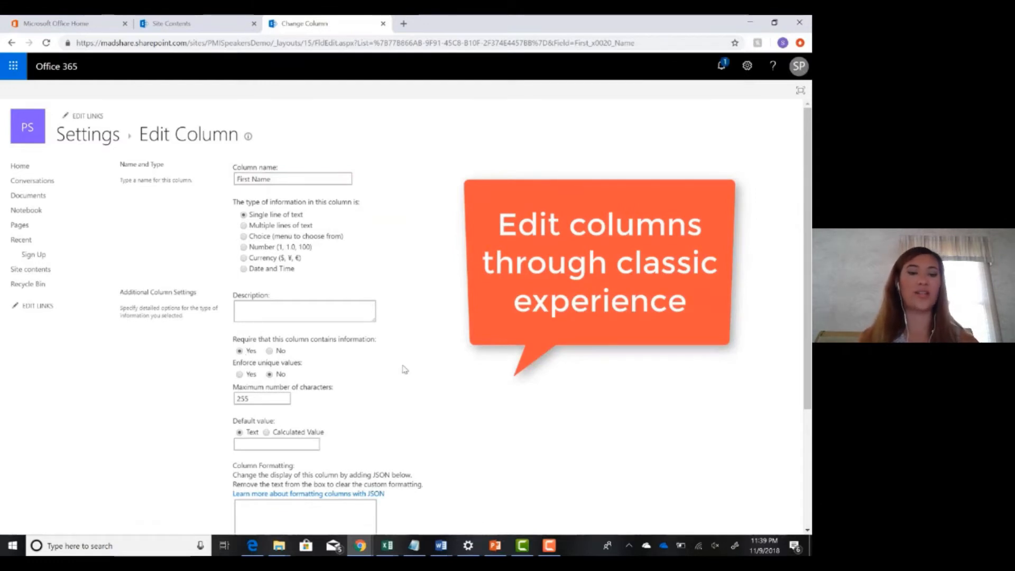
{"action": "scroll", "coordinate": [416, 370], "scroll_direction": "down", "scroll_amount": 3}
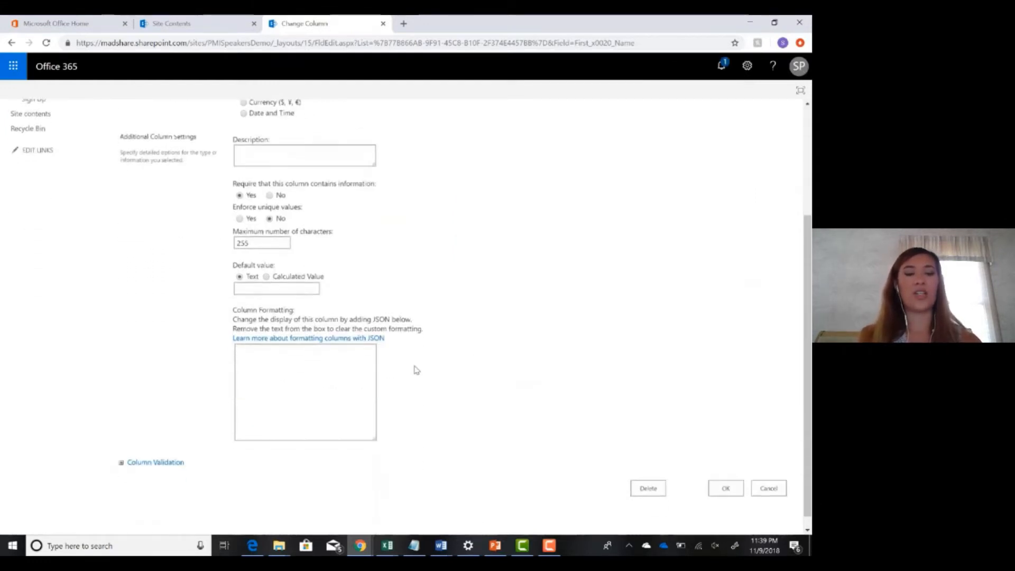
{"action": "left_click", "coordinate": [728, 475]}
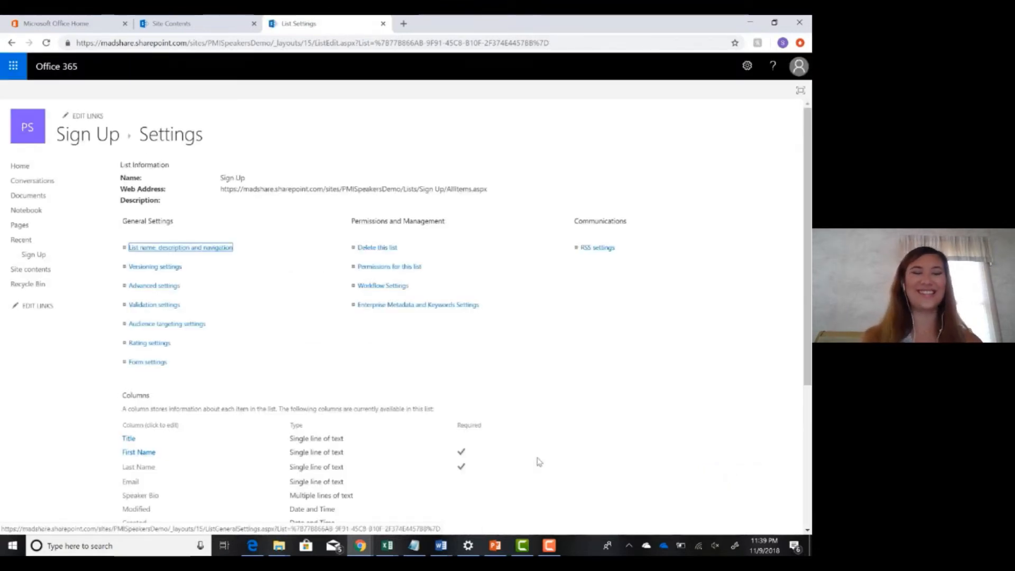
Step: Create a list column named "Speaker bio - Shortened version" with the type Multiple lines of text
{"action": "scroll", "coordinate": [538, 462], "scroll_direction": "down", "scroll_amount": 1}
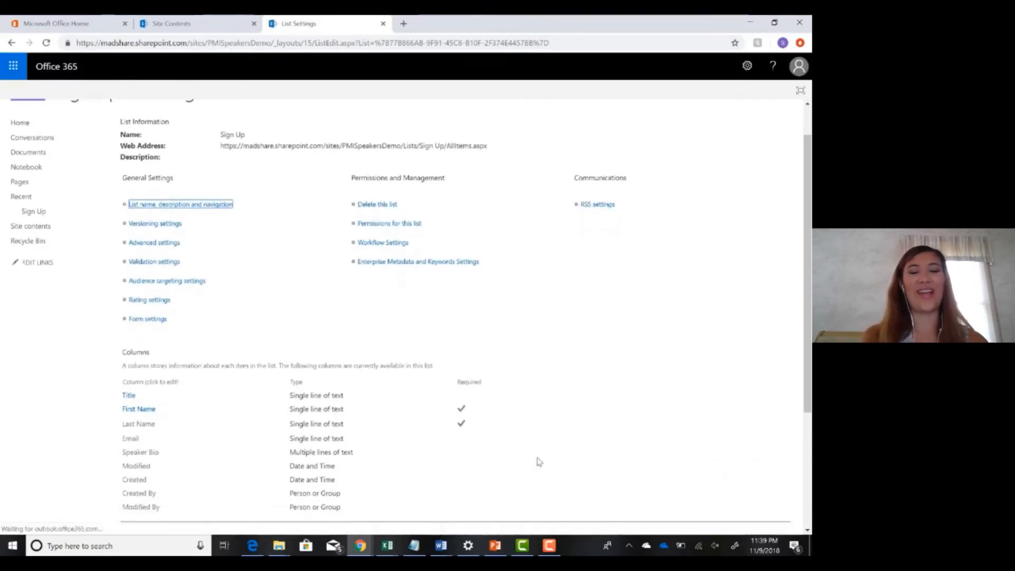
{"action": "scroll", "coordinate": [538, 462], "scroll_direction": "down", "scroll_amount": 3}
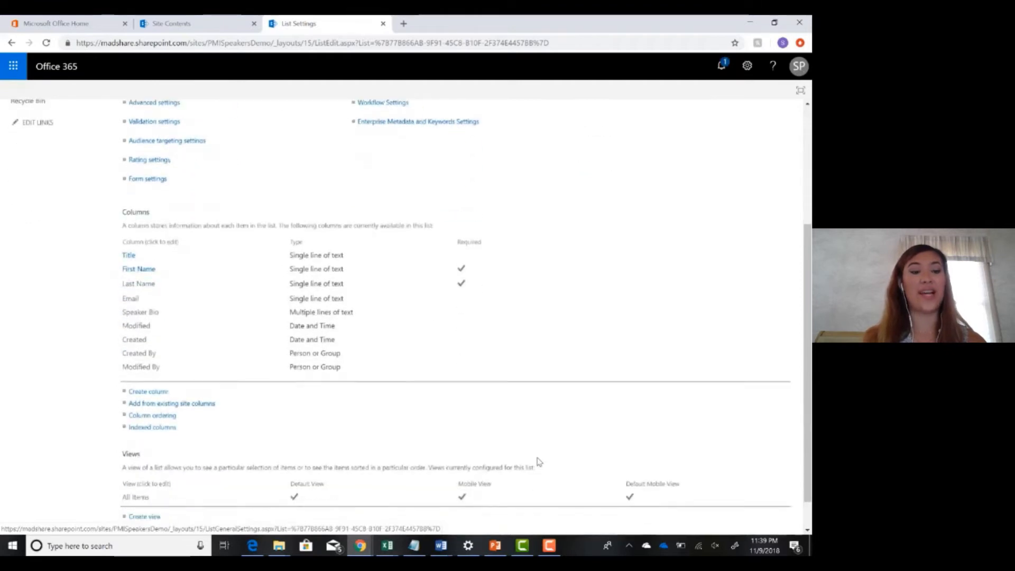
{"action": "scroll", "coordinate": [539, 462], "scroll_direction": "down", "scroll_amount": 1}
{"action": "left_click", "coordinate": [153, 377]}
{"action": "type", "text": "Speaker bio - Shortened version"}
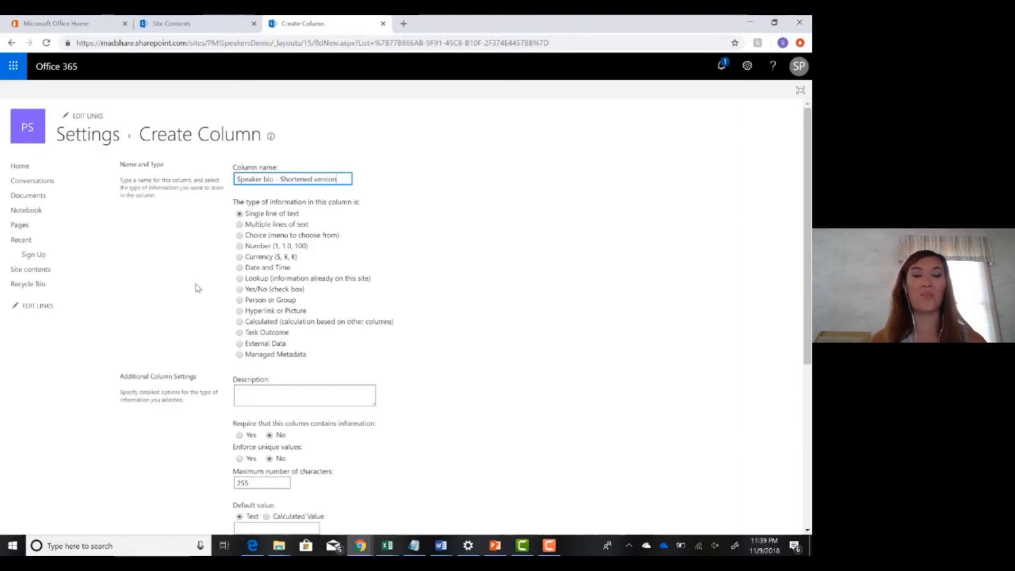
{"action": "left_click", "coordinate": [241, 224]}
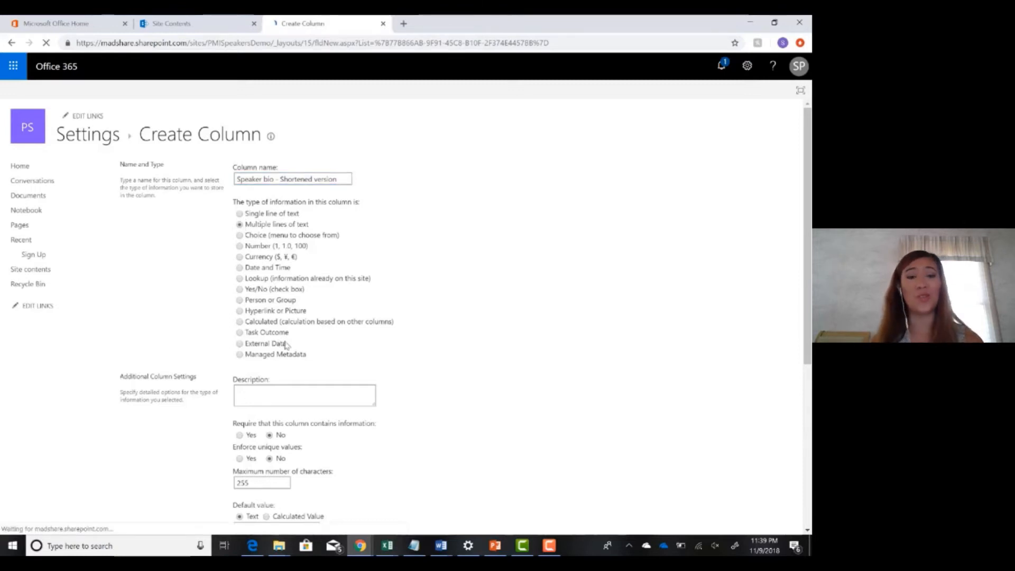
{"action": "scroll", "coordinate": [285, 343], "scroll_direction": "down", "scroll_amount": 3}
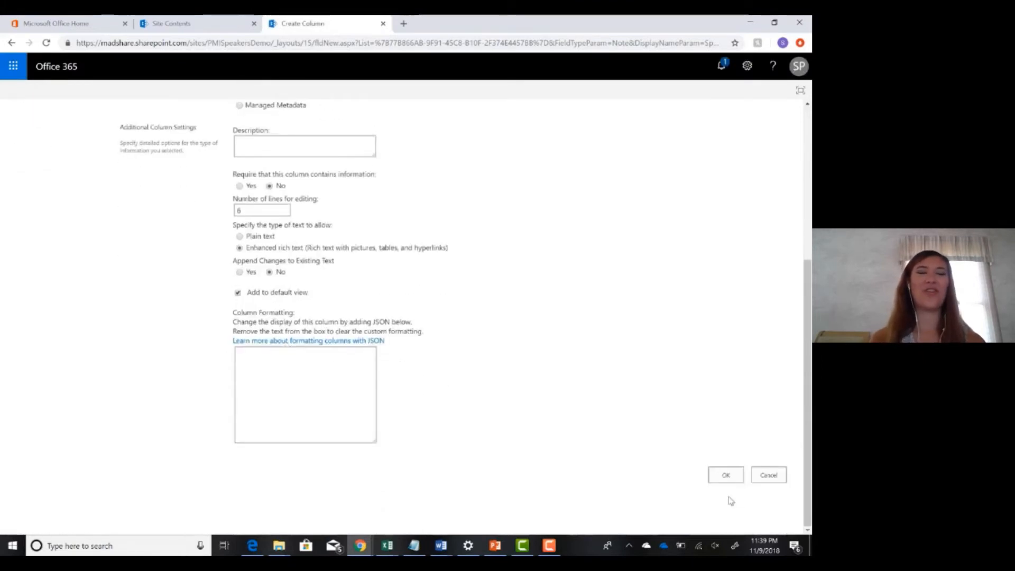
{"action": "left_click", "coordinate": [727, 477]}
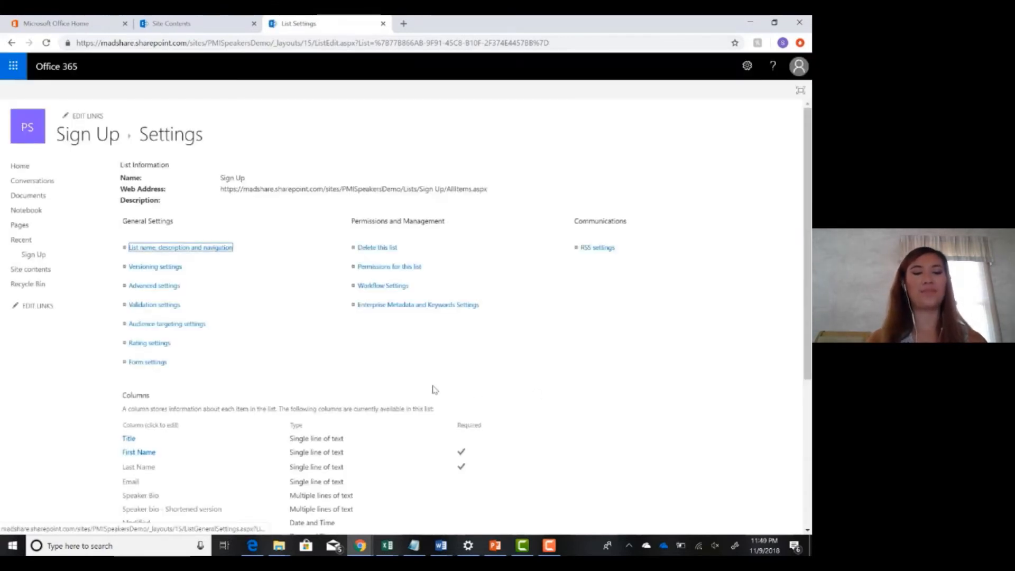
Step: Start a new Standard View for the Sign Up list and name it "Email view"
{"action": "scroll", "coordinate": [431, 389], "scroll_direction": "down", "scroll_amount": 3}
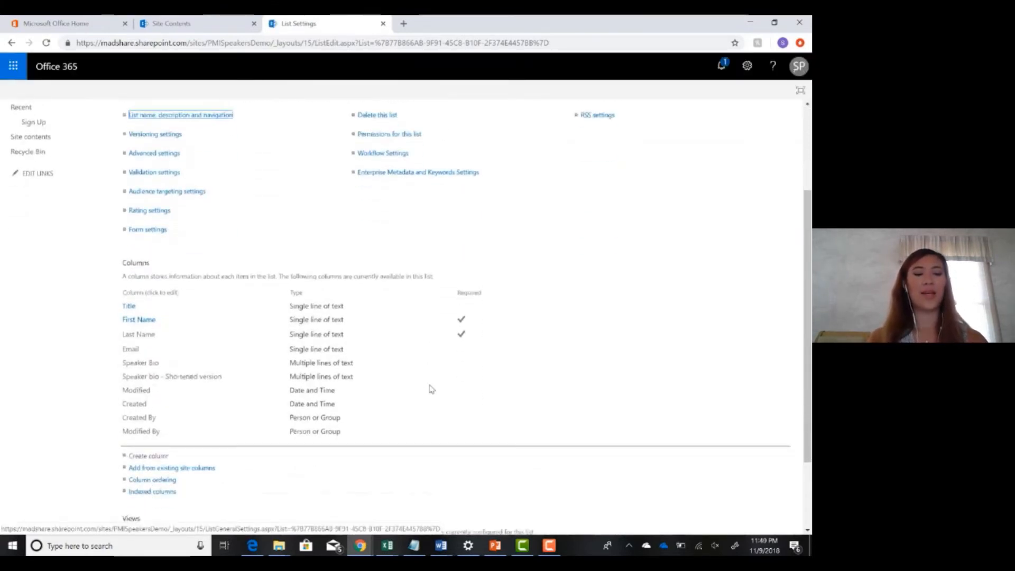
{"action": "scroll", "coordinate": [430, 388], "scroll_direction": "down", "scroll_amount": 2}
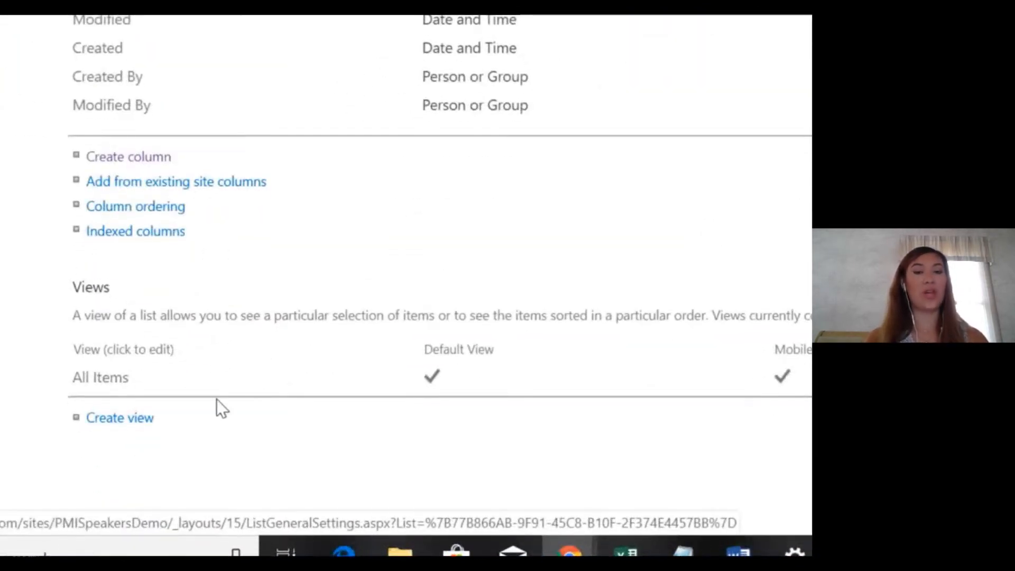
{"action": "left_click", "coordinate": [129, 419]}
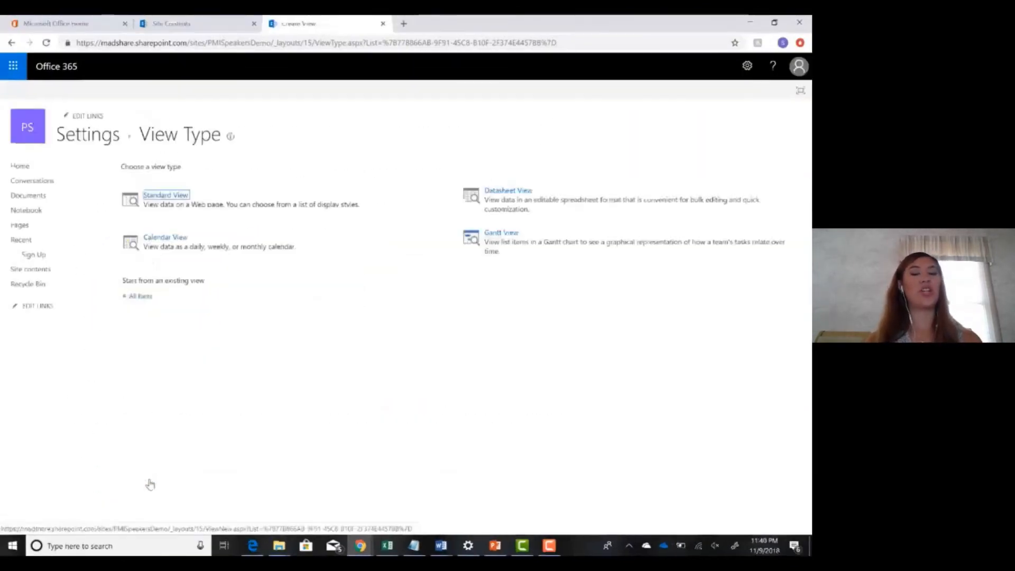
{"action": "left_click", "coordinate": [170, 197]}
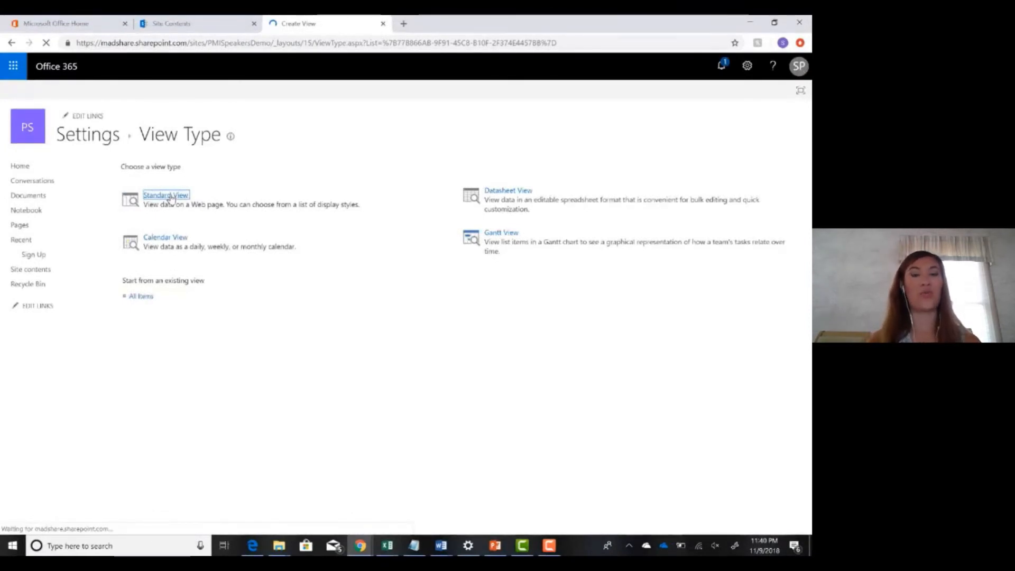
{"action": "left_click", "coordinate": [597, 213]}
{"action": "type", "text": "Email view"}
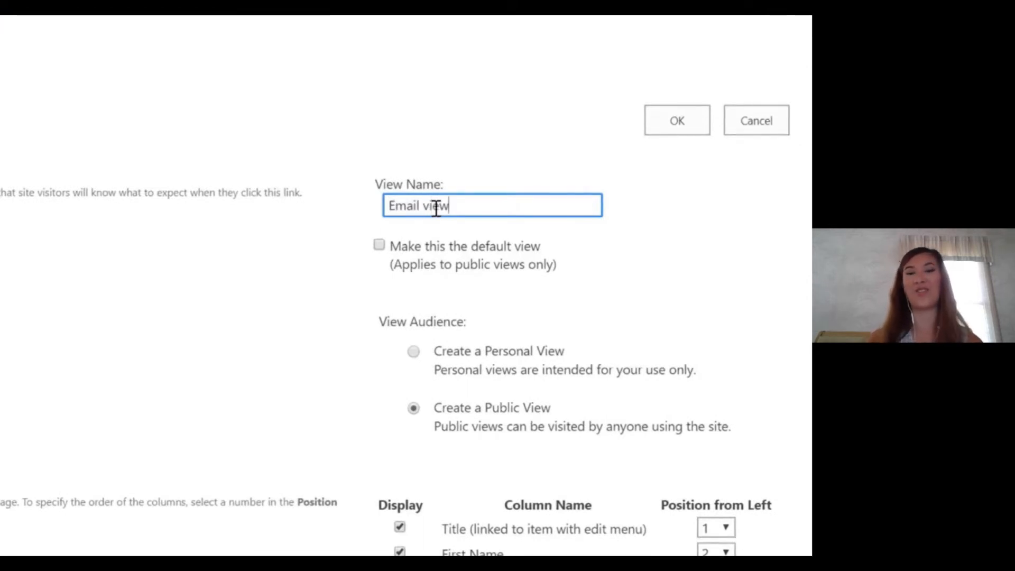
{"action": "left_click", "coordinate": [703, 285]}
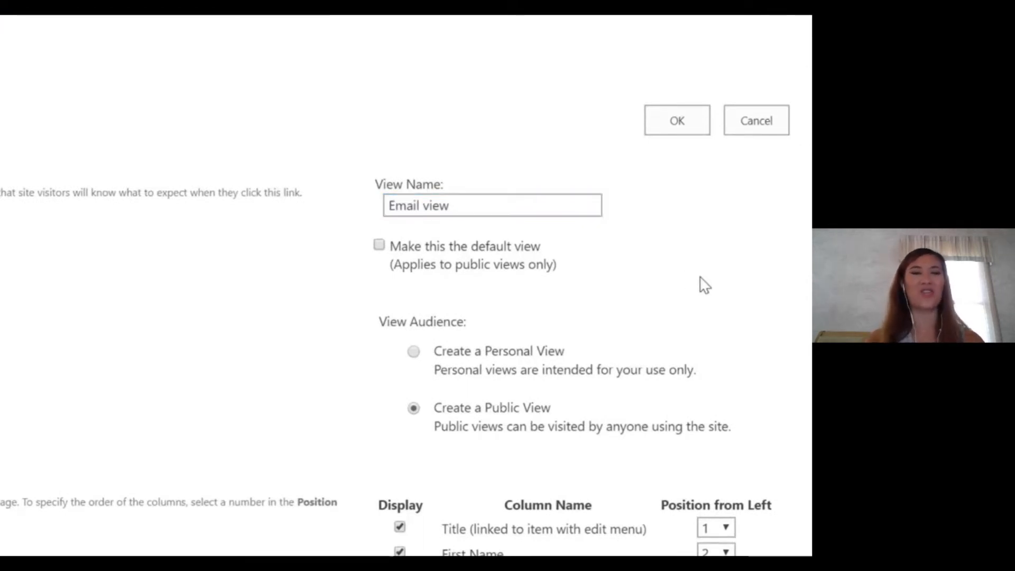
Step: Exclude the Title column from the Email view and set the Email column's position from left to 1
{"action": "scroll", "coordinate": [705, 285], "scroll_direction": "down", "scroll_amount": 1}
{"action": "scroll", "coordinate": [704, 286], "scroll_direction": "down", "scroll_amount": 4}
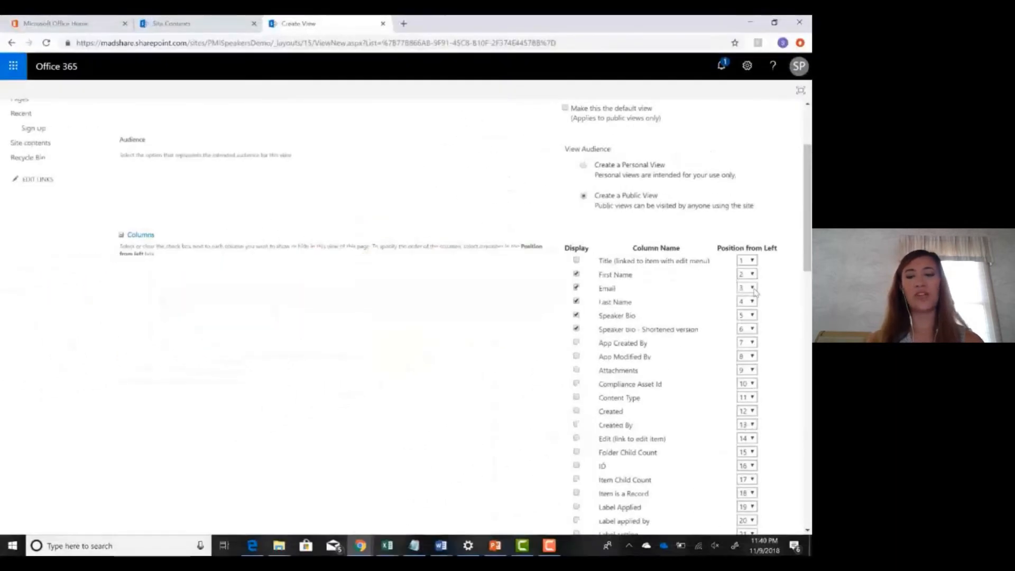
{"action": "left_click", "coordinate": [752, 289]}
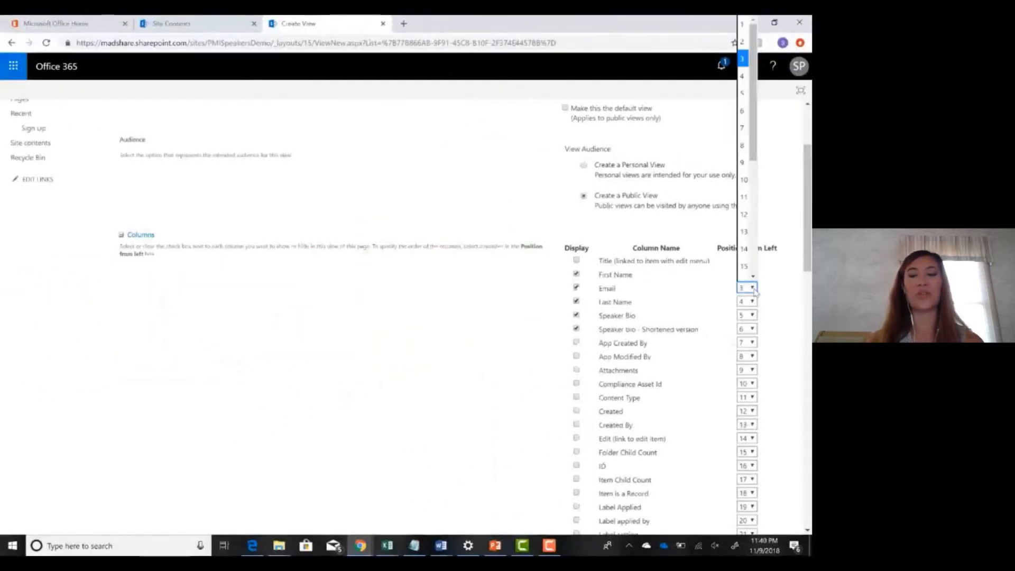
{"action": "left_click", "coordinate": [743, 26]}
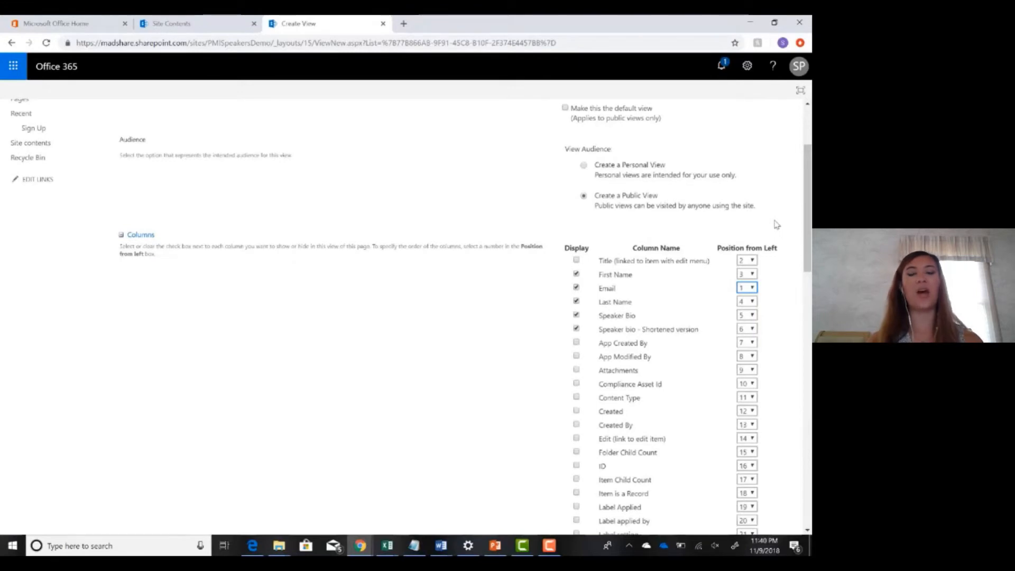
{"action": "scroll", "coordinate": [771, 327], "scroll_direction": "up", "scroll_amount": 1}
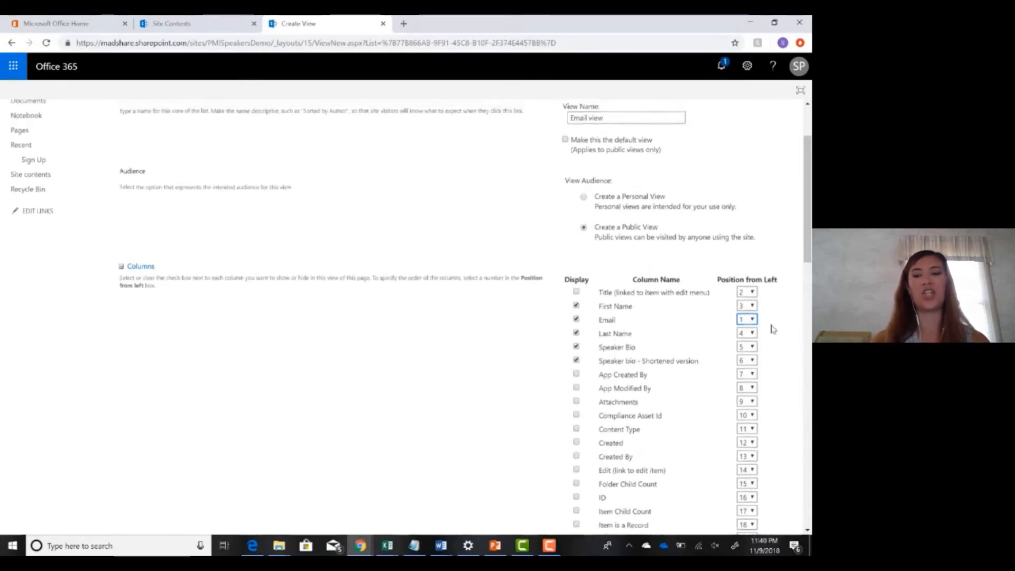
Step: Include the Created column in the Email view and save the view
{"action": "scroll", "coordinate": [771, 327], "scroll_direction": "down", "scroll_amount": 4}
{"action": "scroll", "coordinate": [773, 453], "scroll_direction": "down", "scroll_amount": 2}
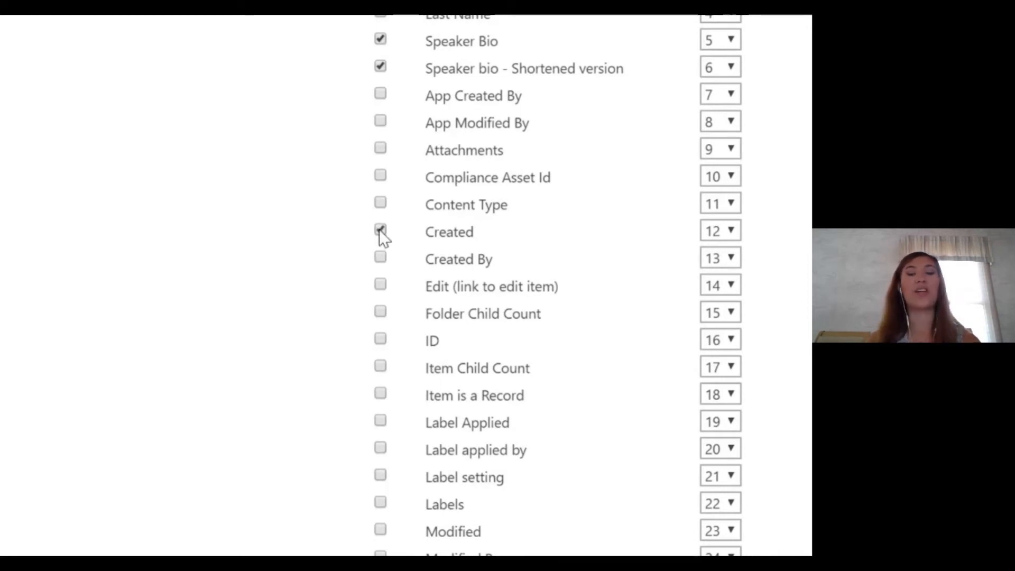
{"action": "scroll", "coordinate": [617, 424], "scroll_direction": "down", "scroll_amount": 3}
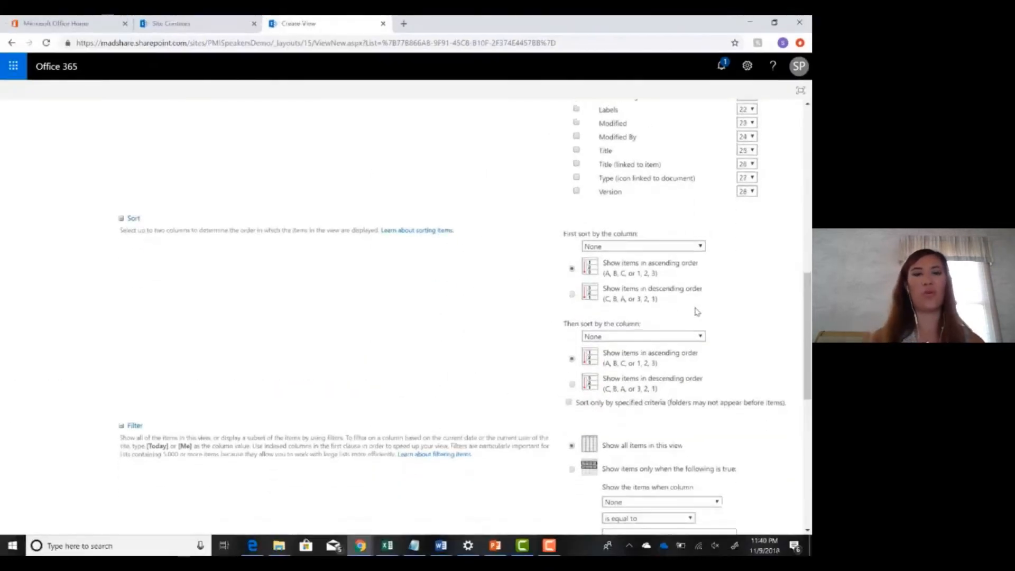
{"action": "scroll", "coordinate": [697, 312], "scroll_direction": "down", "scroll_amount": 2}
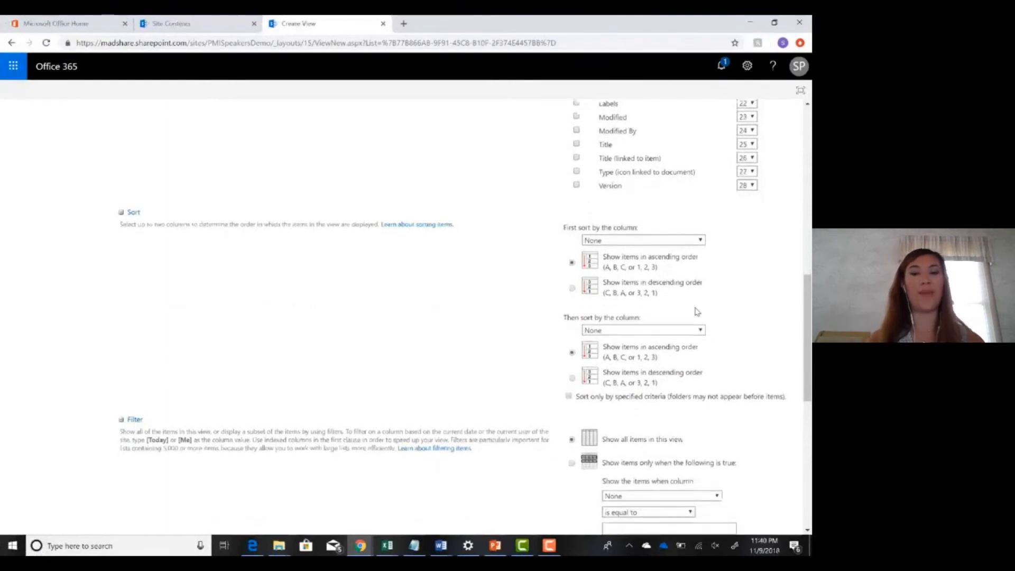
{"action": "scroll", "coordinate": [697, 311], "scroll_direction": "down", "scroll_amount": 5}
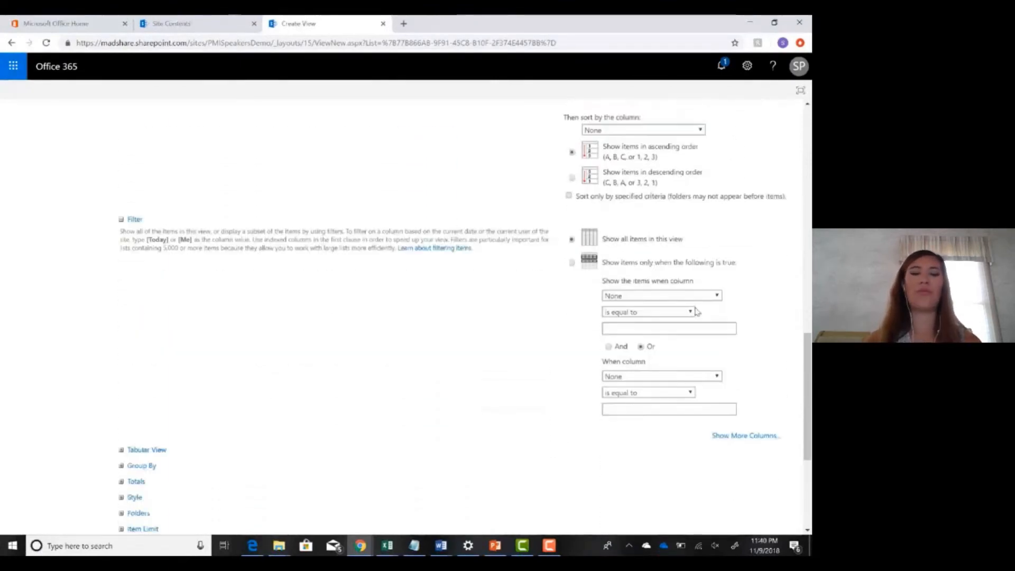
{"action": "left_click", "coordinate": [412, 527]}
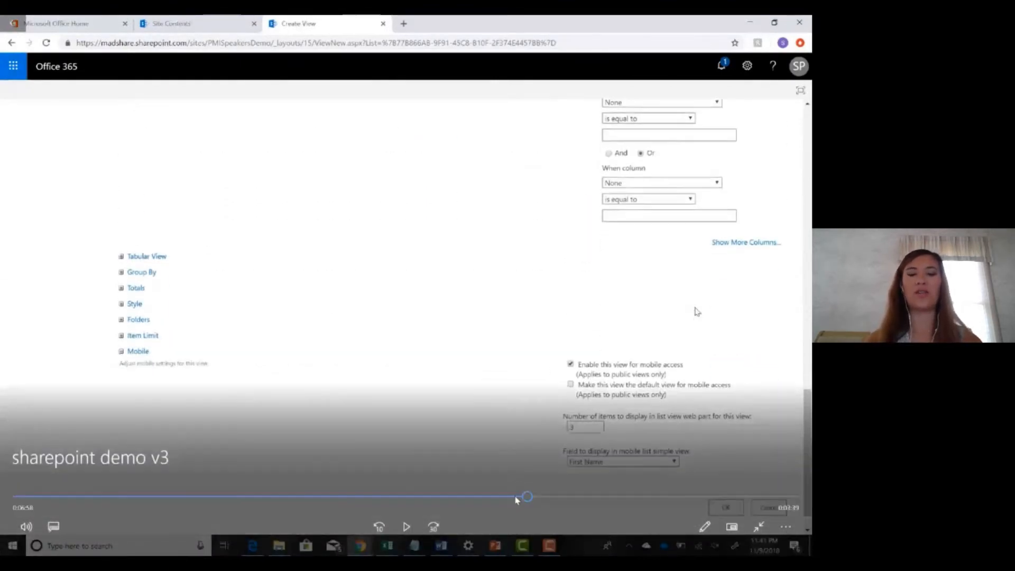
{"action": "left_click", "coordinate": [514, 498]}
{"action": "left_click", "coordinate": [412, 526]}
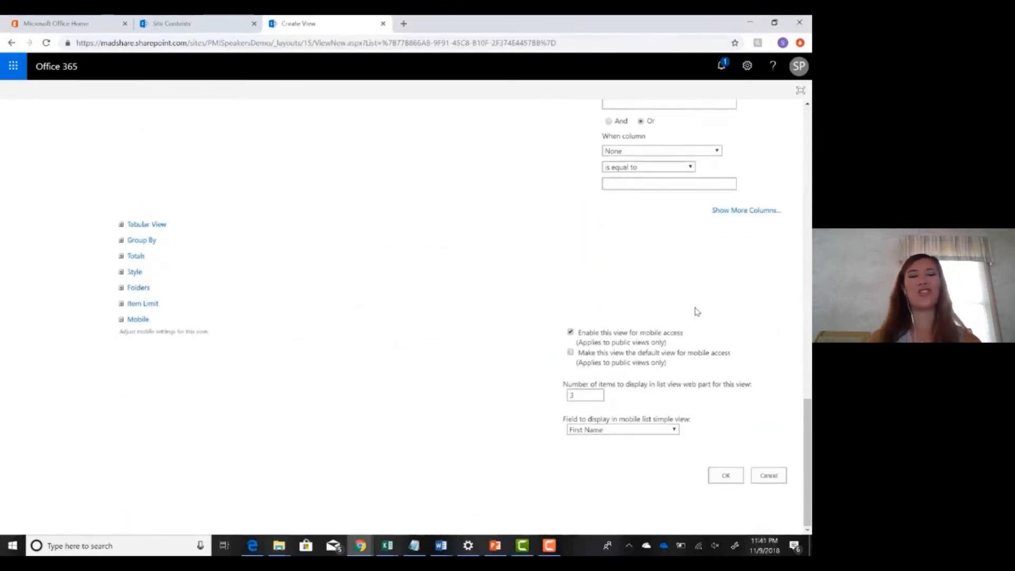
{"action": "left_click", "coordinate": [726, 476]}
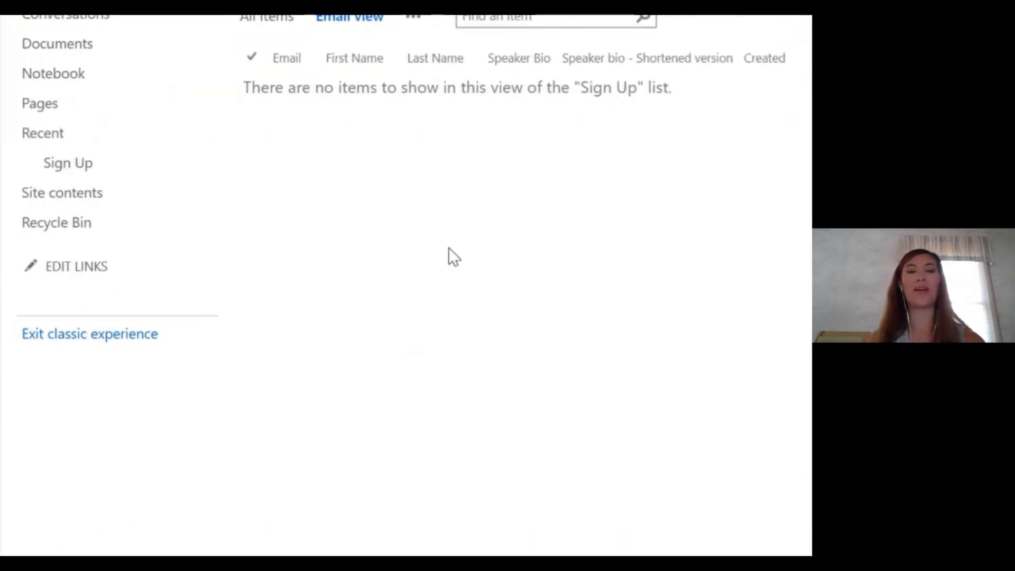
Step: Exit the classic experience, and switch the Sign Up list to the All Items view and back to Email view
{"action": "left_click", "coordinate": [144, 335]}
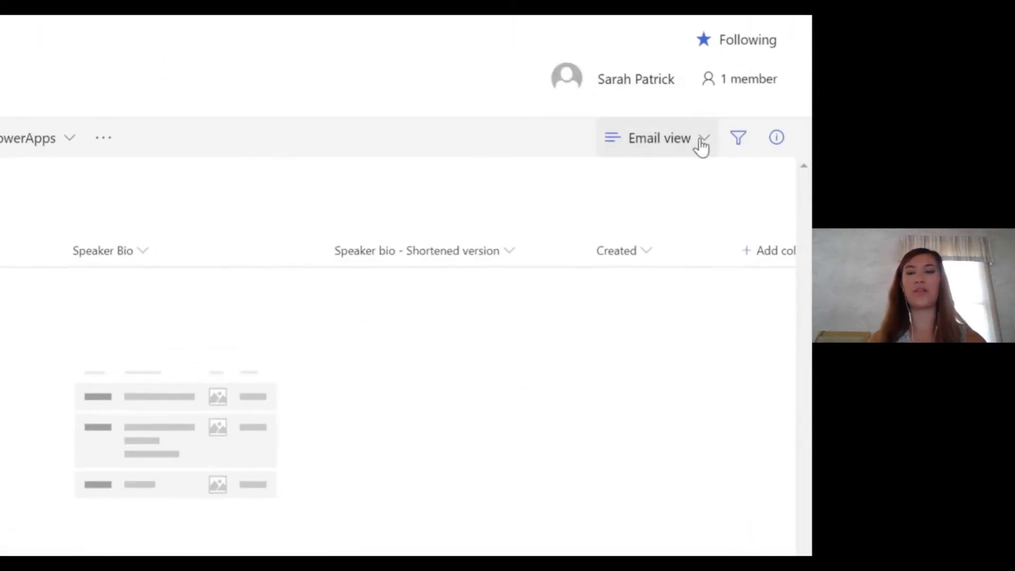
{"action": "left_click", "coordinate": [702, 142]}
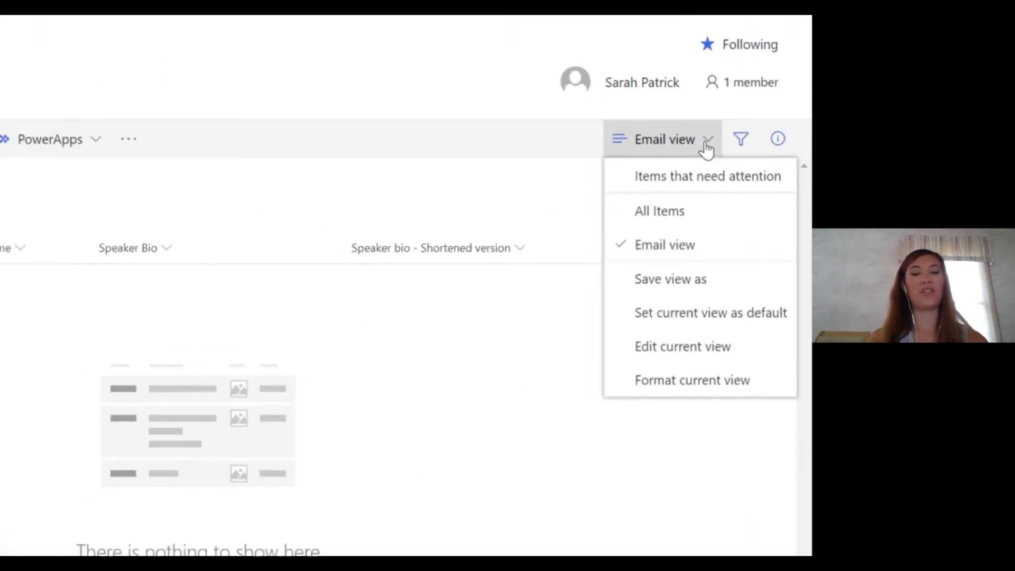
{"action": "left_click", "coordinate": [655, 212]}
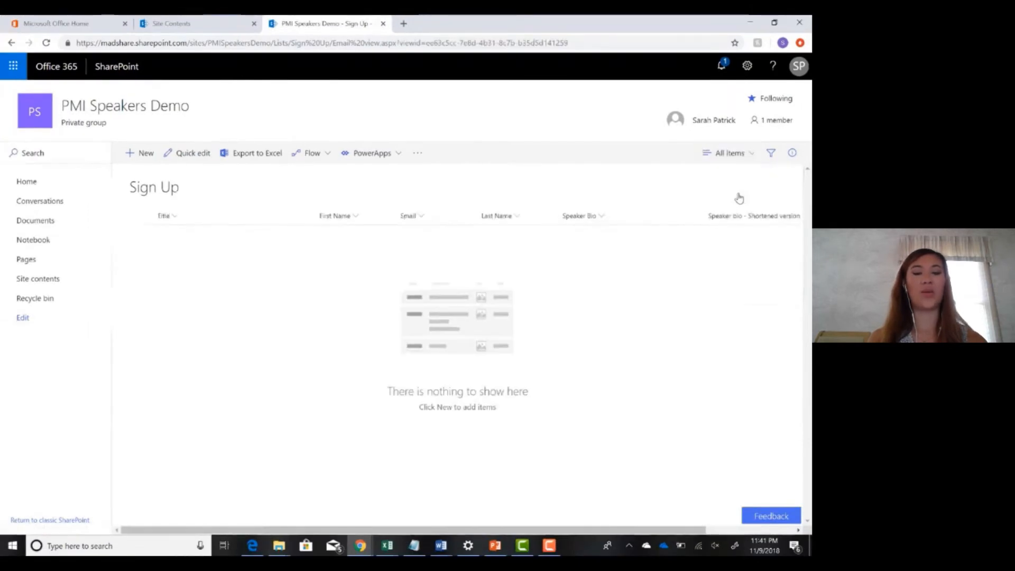
{"action": "left_click", "coordinate": [751, 156]}
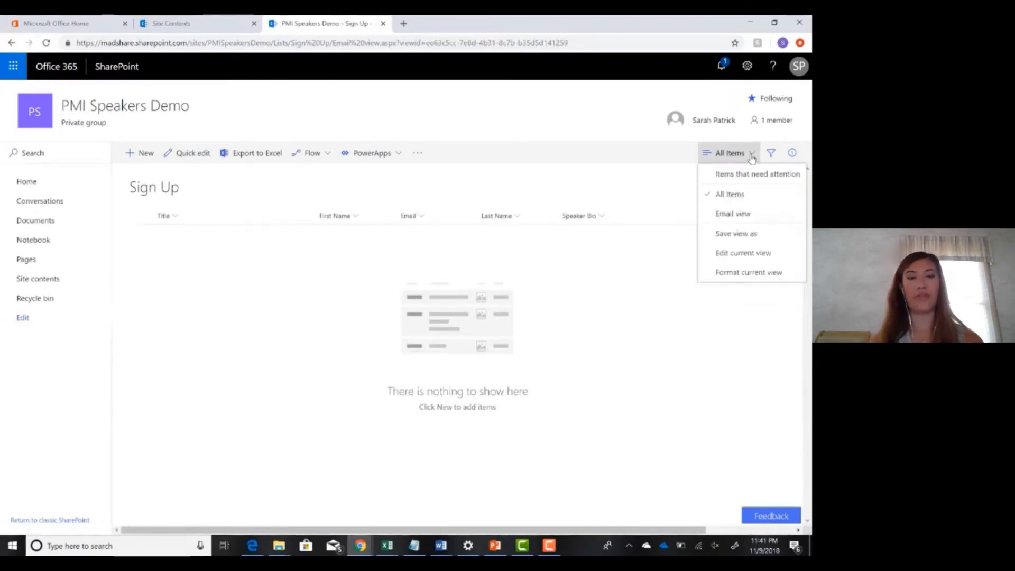
{"action": "left_click", "coordinate": [737, 213]}
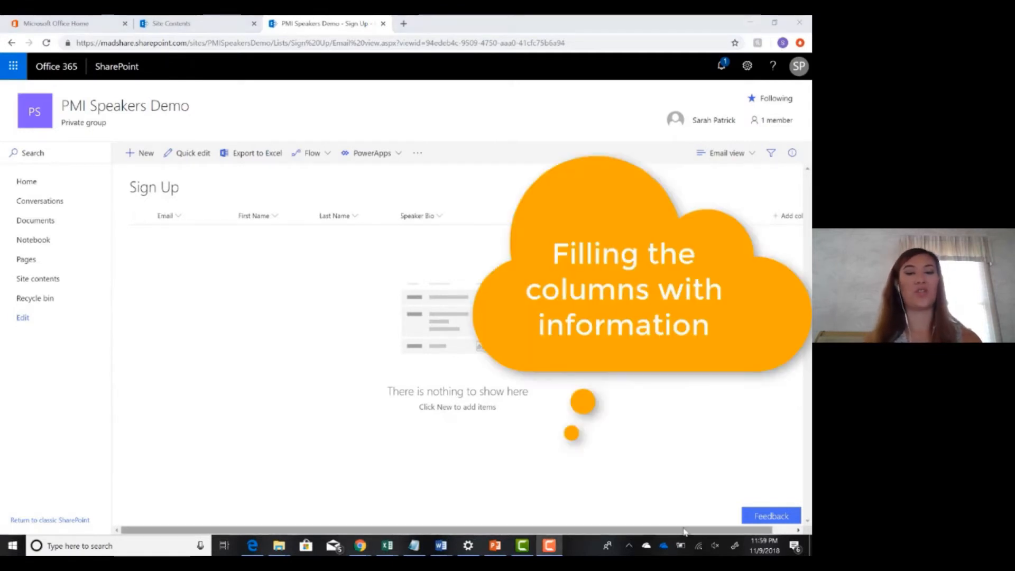
Step: Open the form for a new item in the Sign Up list
{"action": "left_click", "coordinate": [146, 159]}
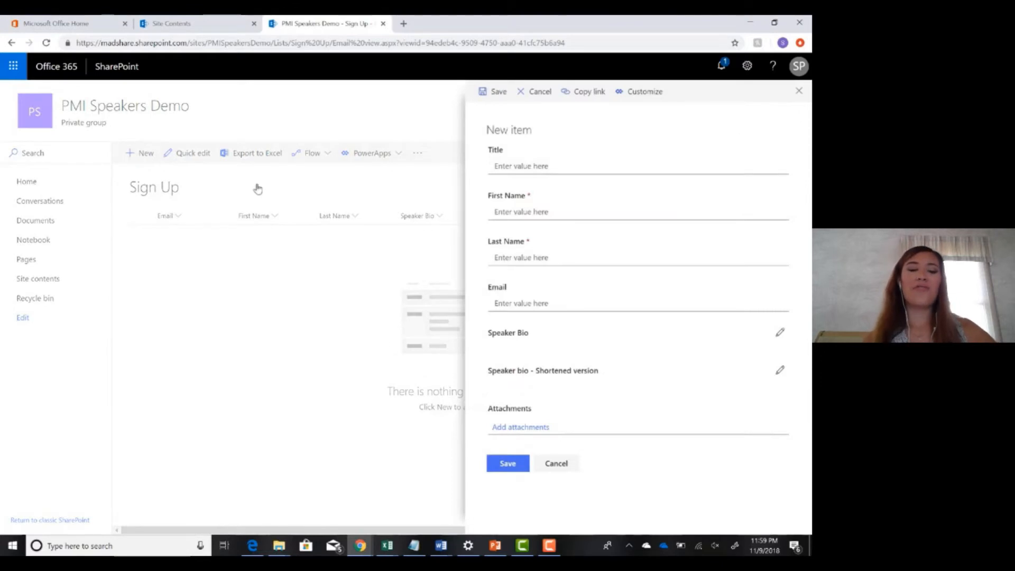
{"action": "left_click", "coordinate": [408, 525]}
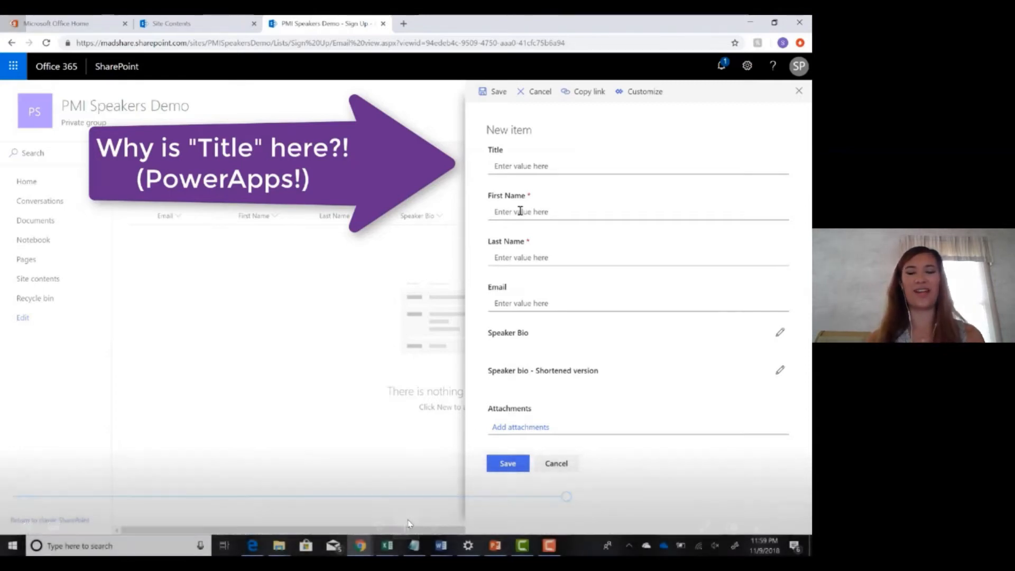
{"action": "left_click", "coordinate": [407, 525]}
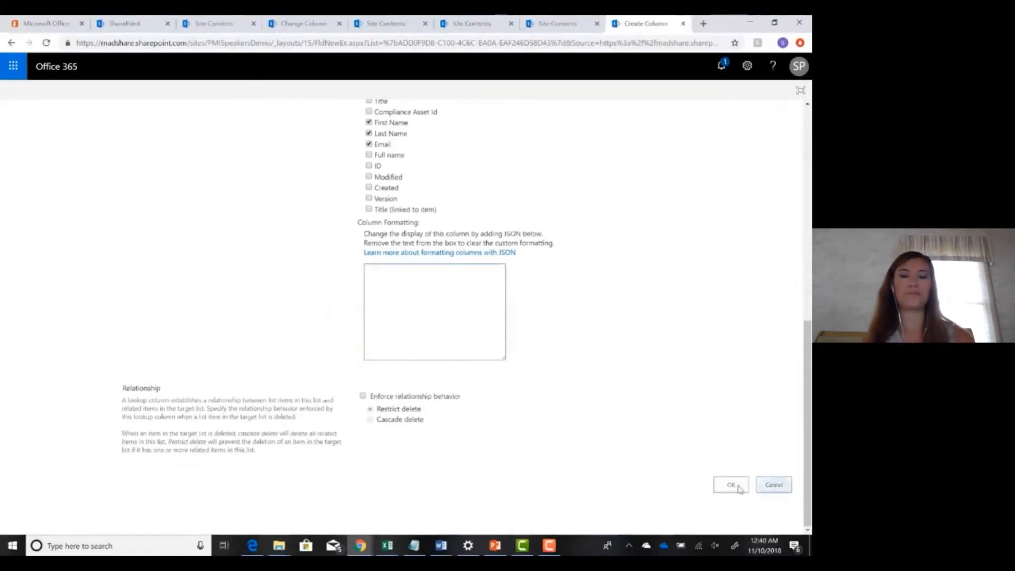
Step: Save the new lookup column in the Speakers list, and add one approved speaker's name as a row with Quick edit
{"action": "left_click", "coordinate": [733, 487]}
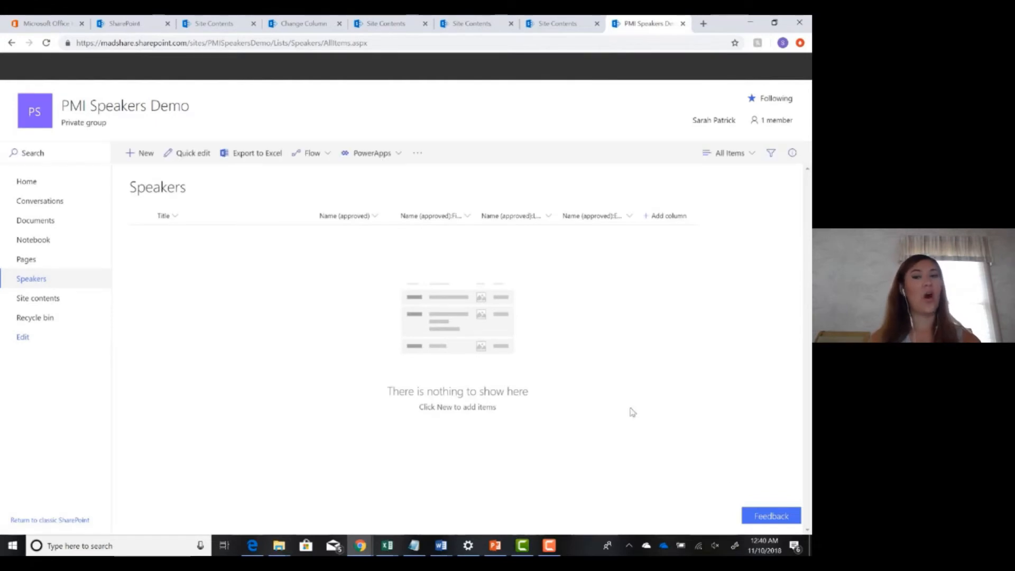
{"action": "left_click", "coordinate": [197, 154]}
{"action": "left_click", "coordinate": [197, 208]}
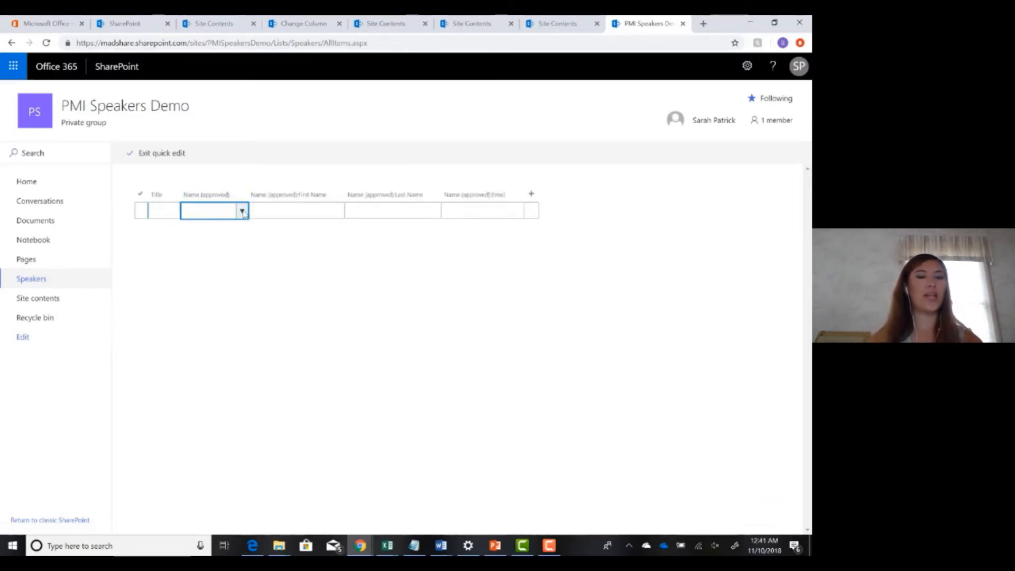
{"action": "left_click", "coordinate": [242, 211]}
{"action": "left_click", "coordinate": [229, 241]}
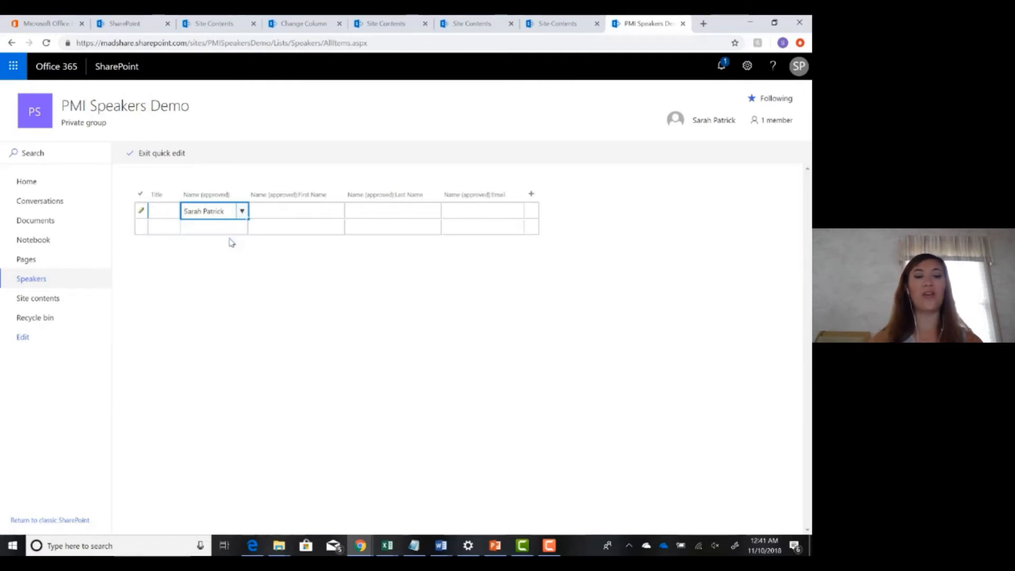
{"action": "key", "text": "Return"}
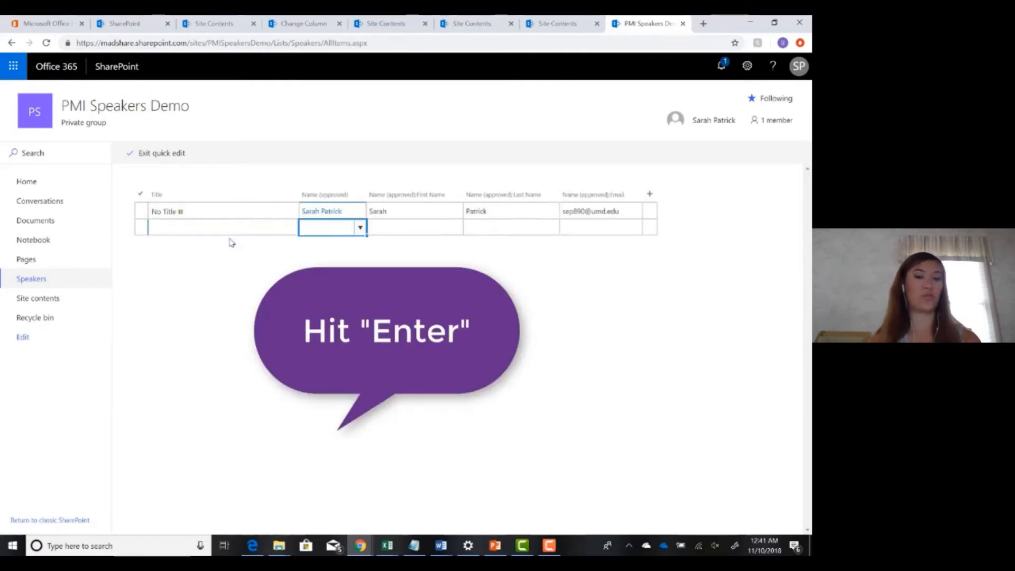
{"action": "left_click", "coordinate": [161, 154]}
{"action": "left_click", "coordinate": [784, 497]}
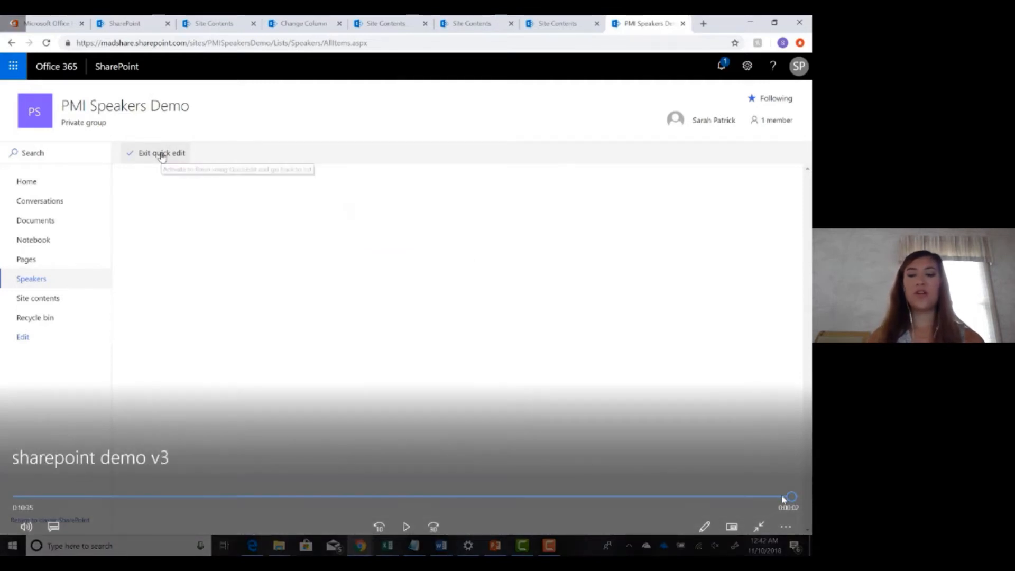
{"action": "left_click", "coordinate": [406, 526]}
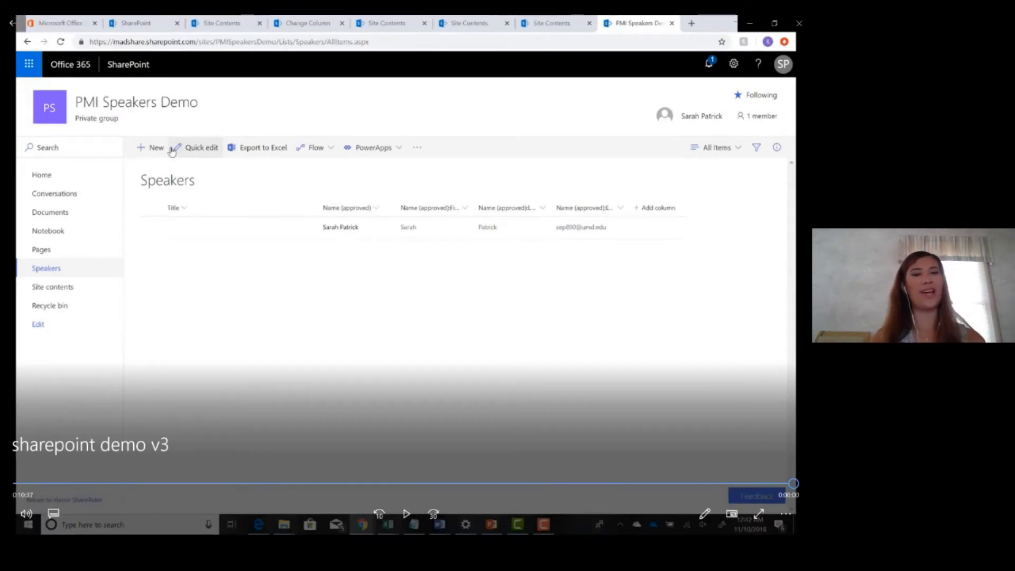
{"action": "left_click", "coordinate": [802, 26]}
{"action": "left_click", "coordinate": [764, 284]}
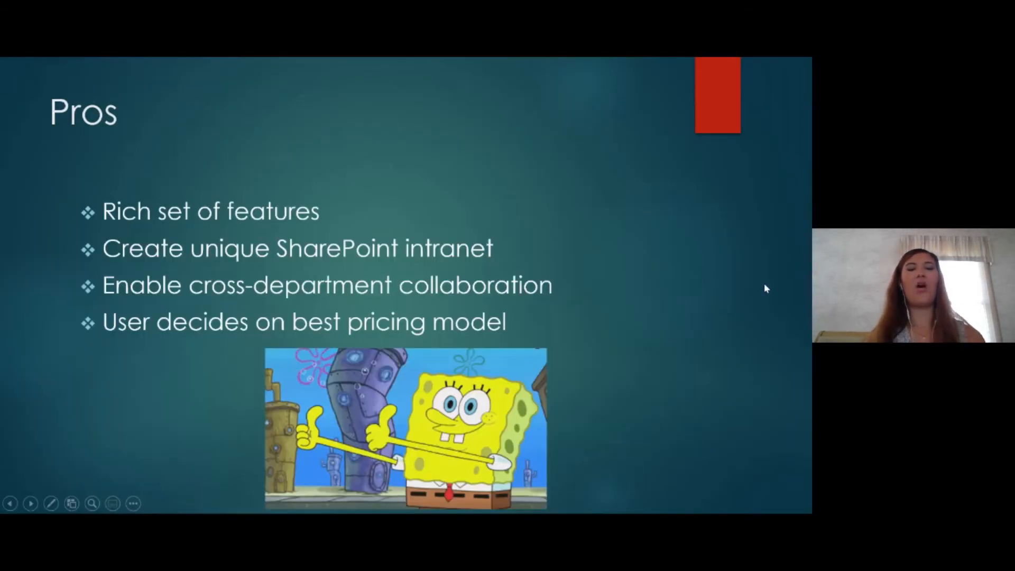
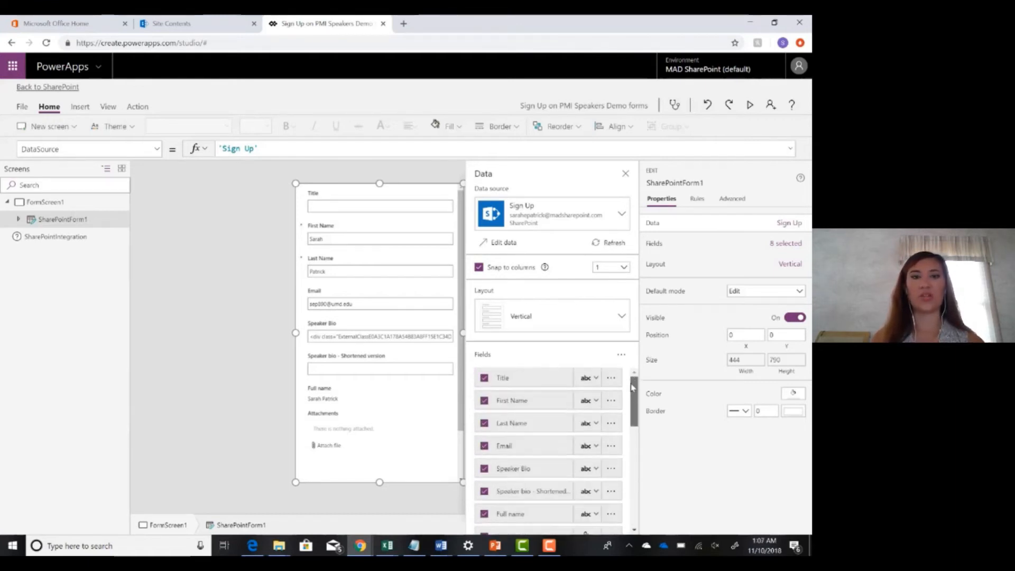
Step: Remove the Title, Attachments and Full name fields from the Sign Up form in PowerApps
{"action": "left_click", "coordinate": [342, 197]}
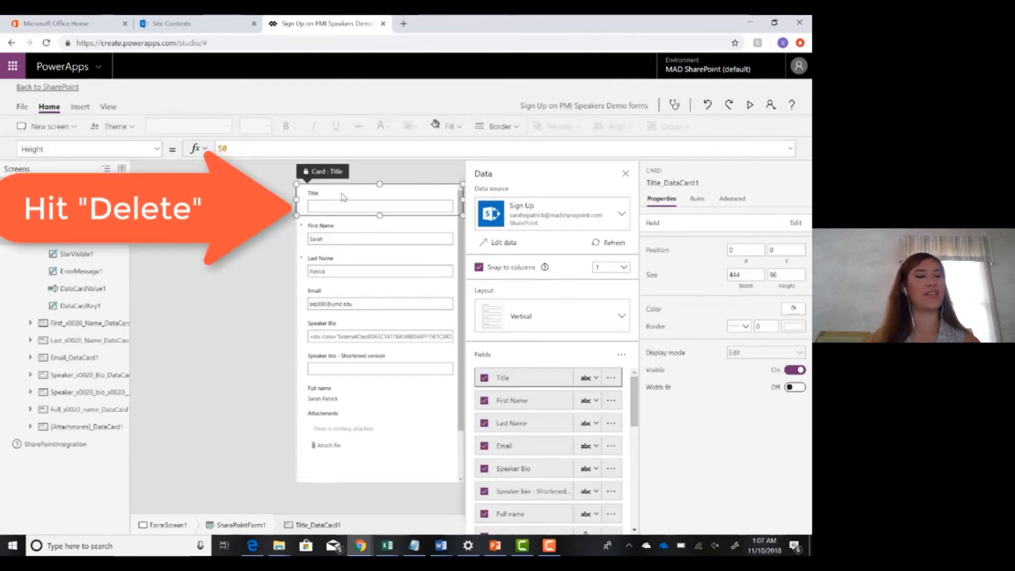
{"action": "key", "text": "Delete"}
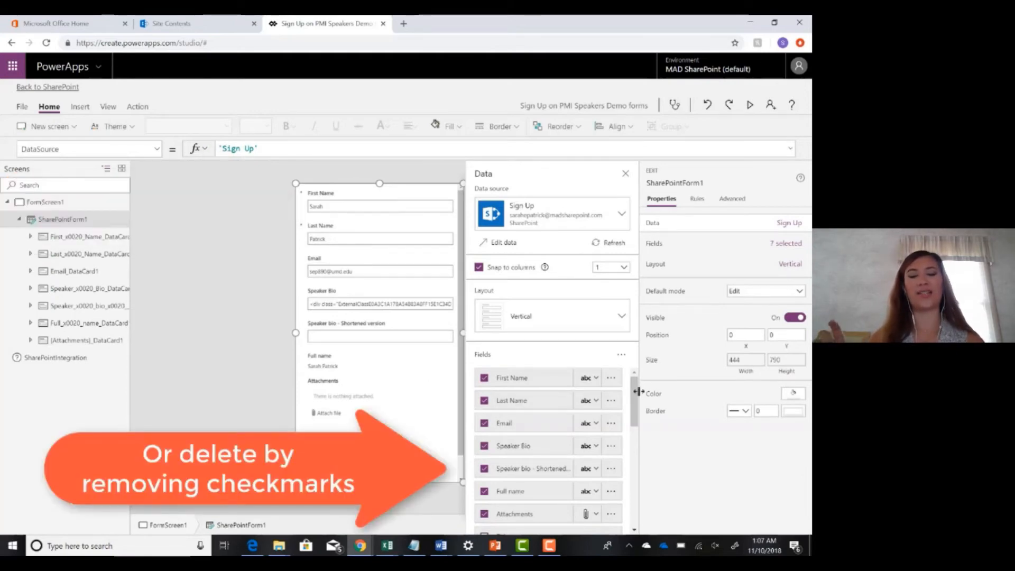
{"action": "scroll", "coordinate": [497, 455], "scroll_direction": "down", "scroll_amount": 2}
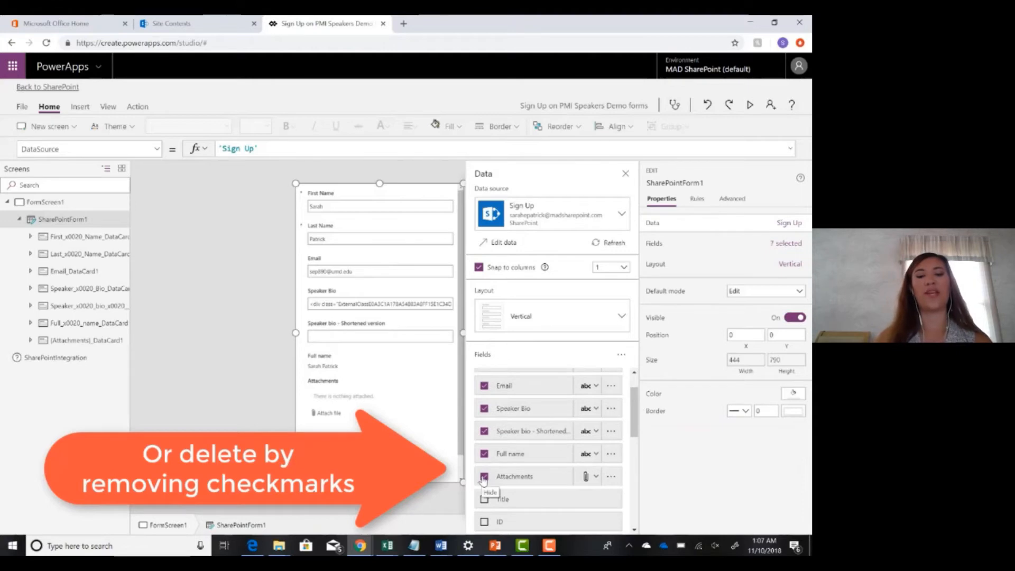
{"action": "left_click", "coordinate": [484, 476]}
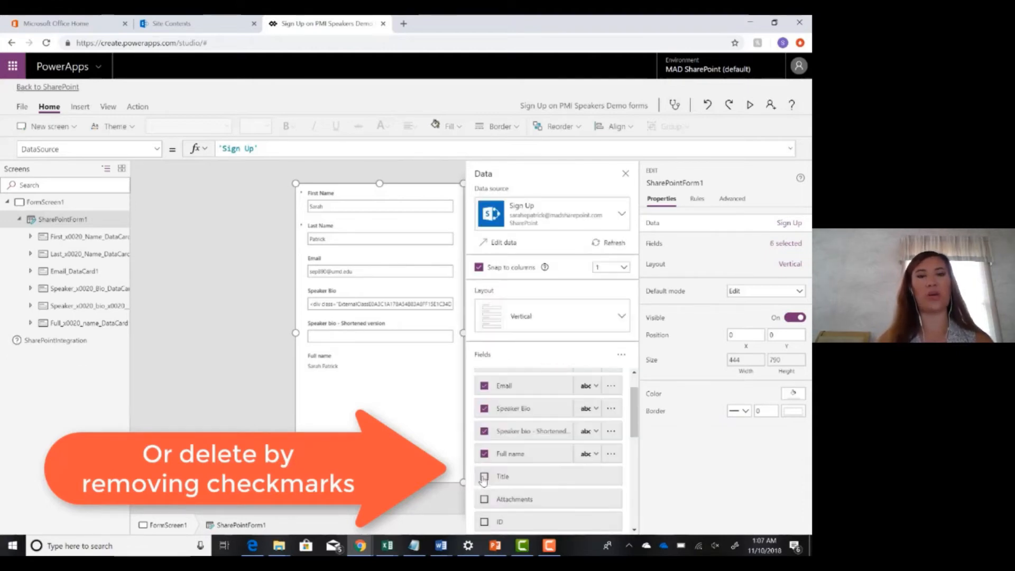
{"action": "left_click", "coordinate": [485, 455]}
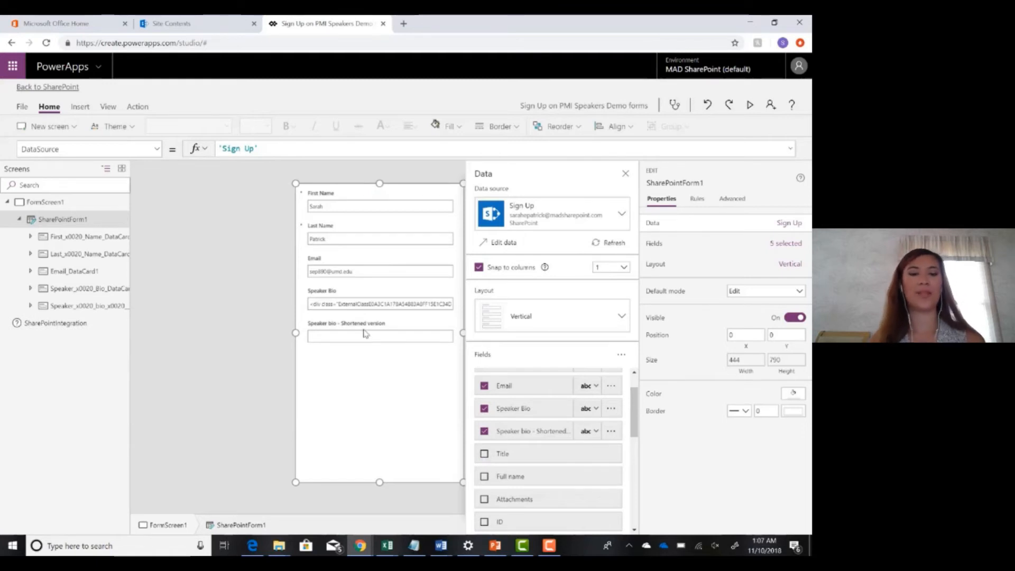
Step: Try to reposition the Email card directly on the form, and undo the shift of its label
{"action": "left_click", "coordinate": [367, 270]}
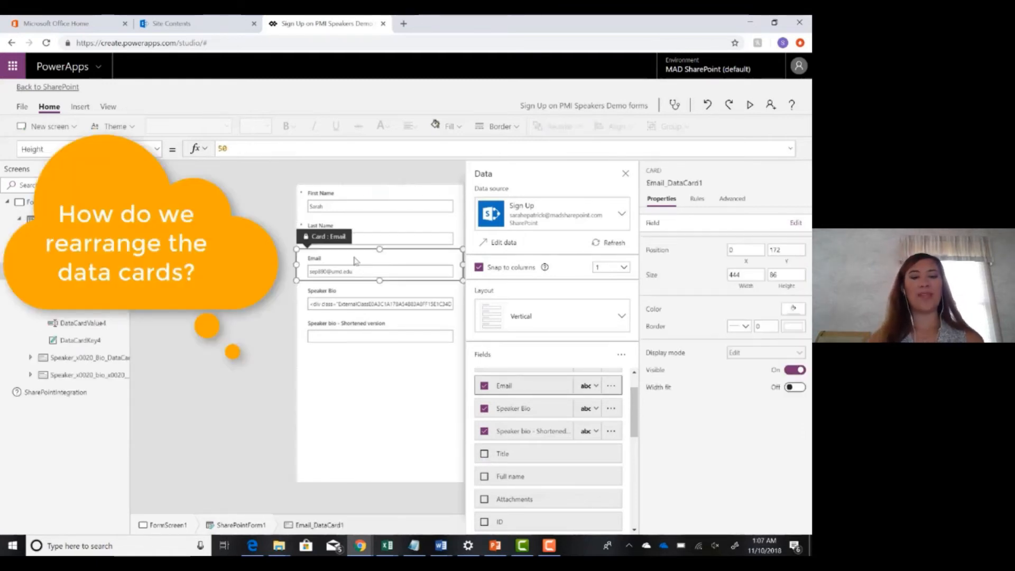
{"action": "left_click", "coordinate": [361, 254]}
{"action": "left_click_drag", "start_coordinate": [361, 253], "coordinate": [357, 251]}
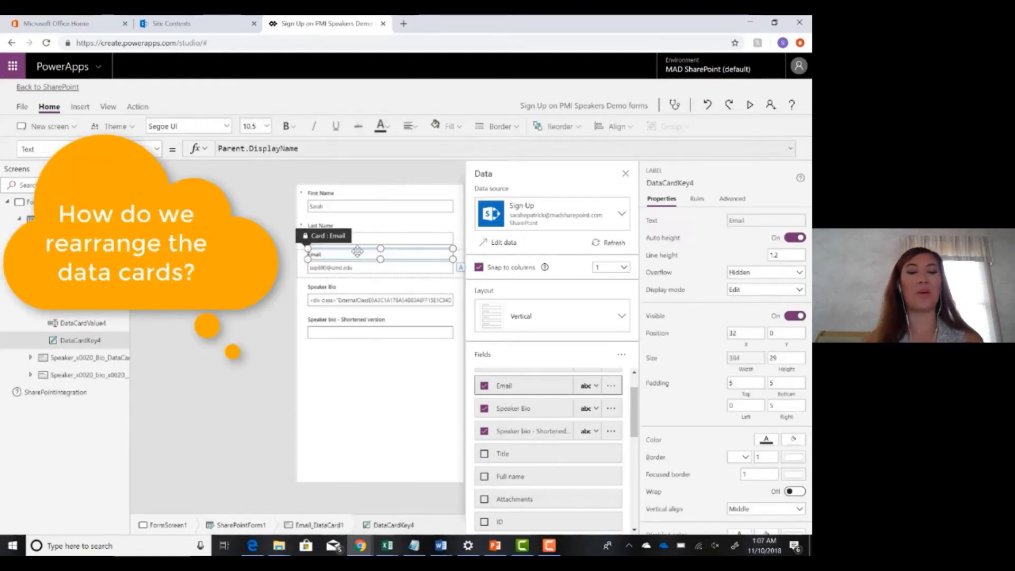
{"action": "left_click", "coordinate": [301, 274]}
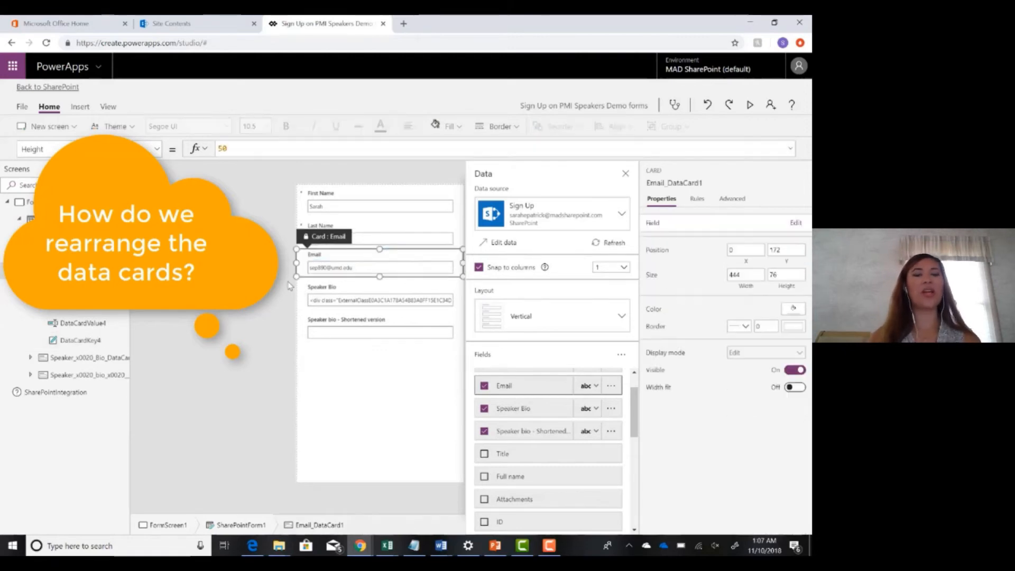
{"action": "key", "text": "ctrl+z"}
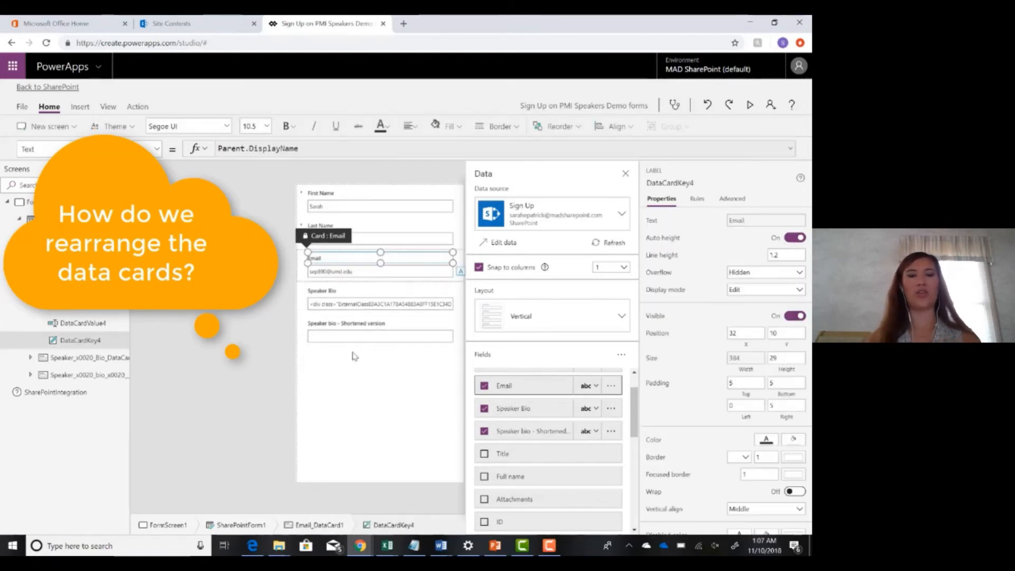
Step: Move the Email field above First Name in the Sign Up form's field list
{"action": "left_click", "coordinate": [361, 365]}
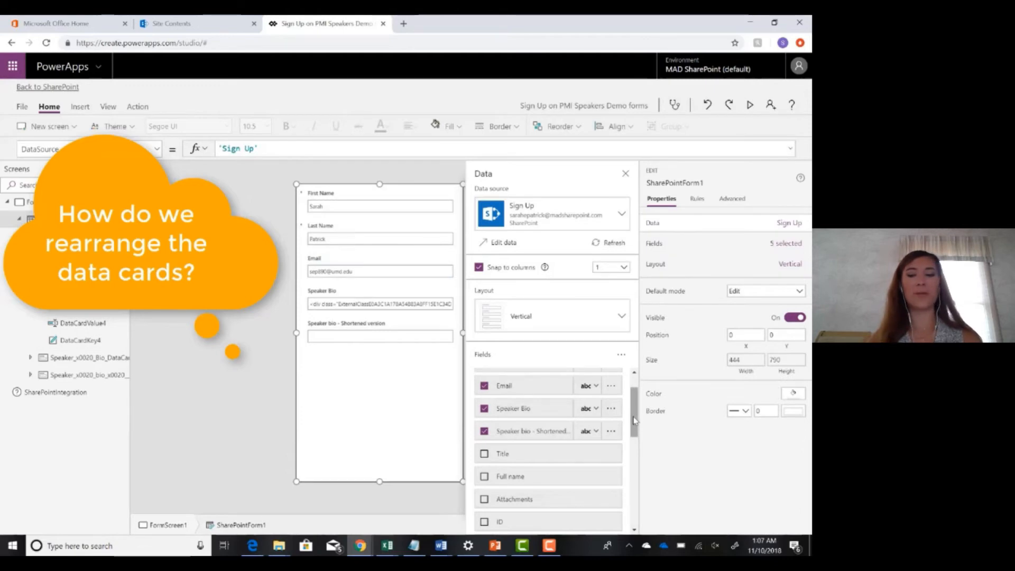
{"action": "scroll", "coordinate": [635, 420], "scroll_direction": "up", "scroll_amount": 2}
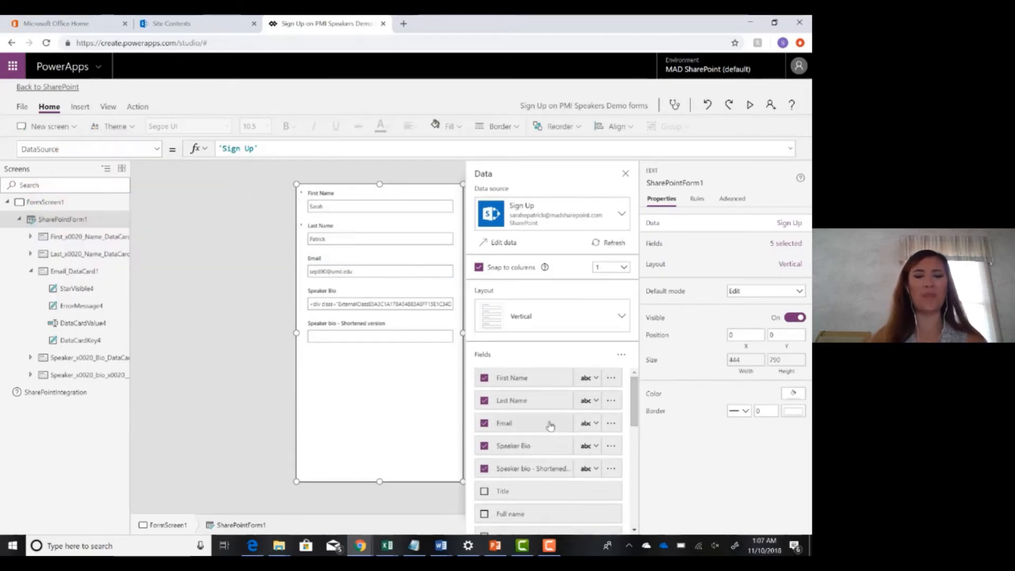
{"action": "left_click_drag", "start_coordinate": [549, 426], "coordinate": [551, 420]}
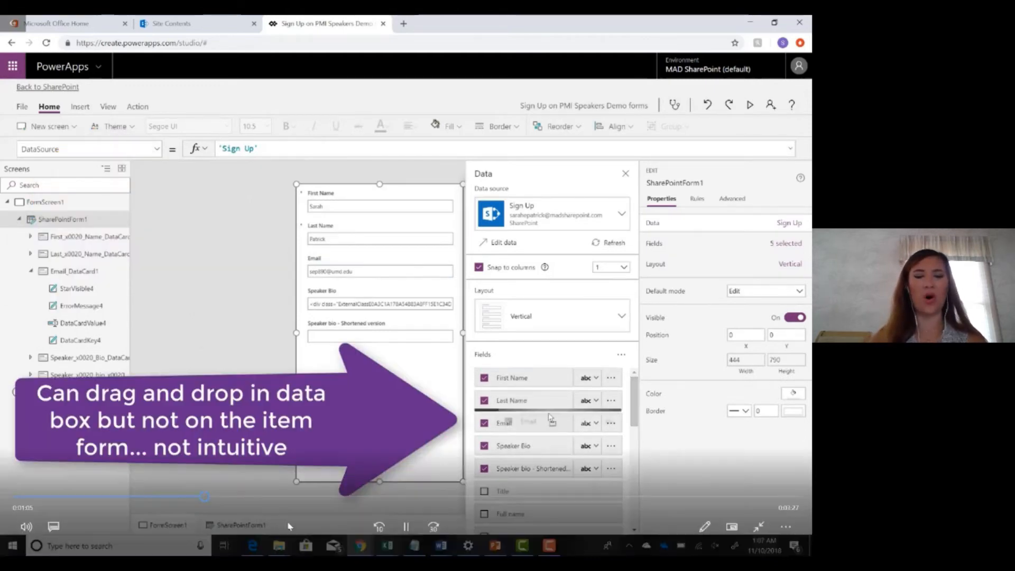
Step: Replay the field reordering in the powerapps demo v2 video and continue to the Sign Up list's new-item form, pausing at both points
{"action": "left_click", "coordinate": [199, 497]}
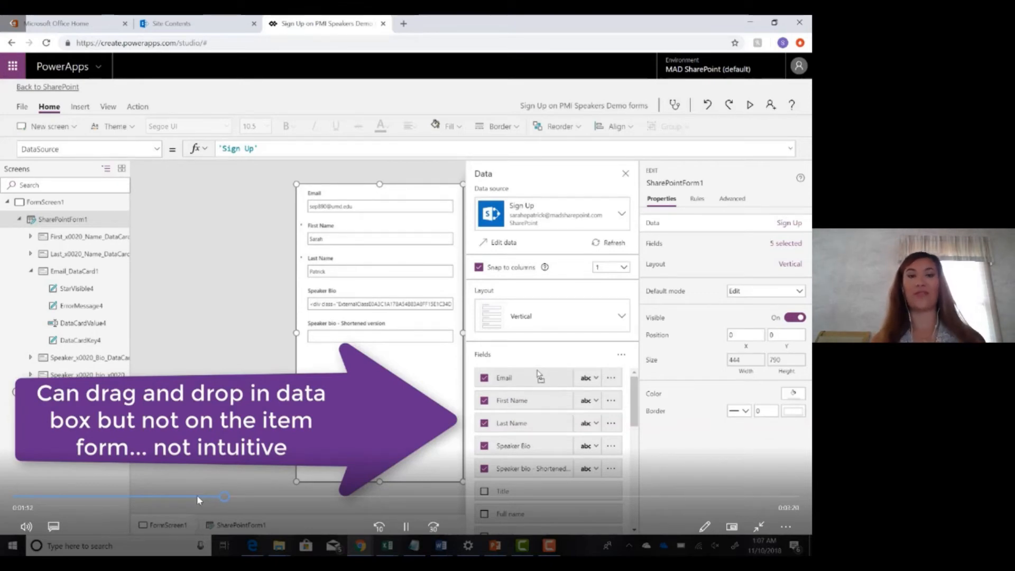
{"action": "left_click", "coordinate": [406, 527]}
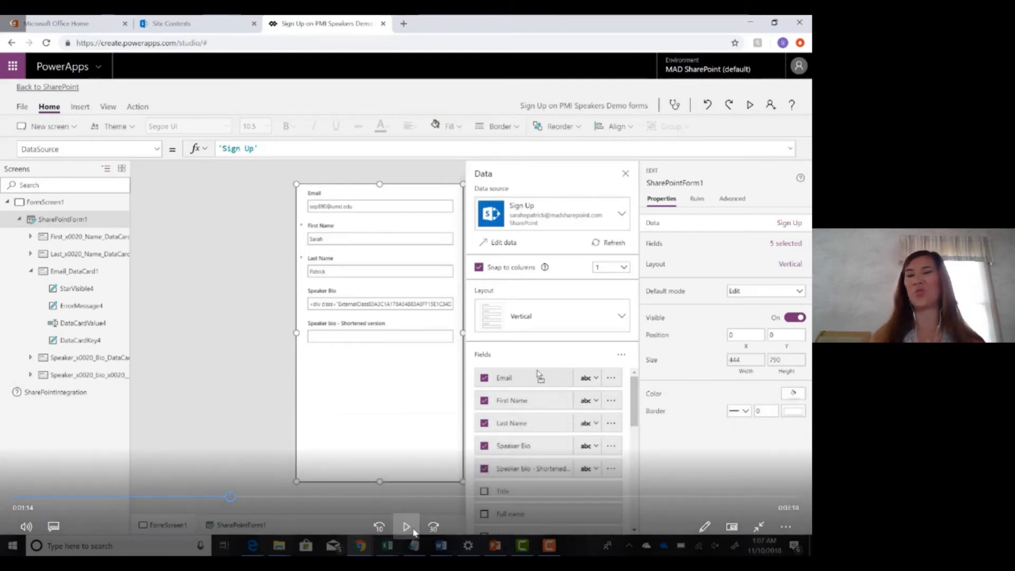
{"action": "left_click", "coordinate": [406, 527]}
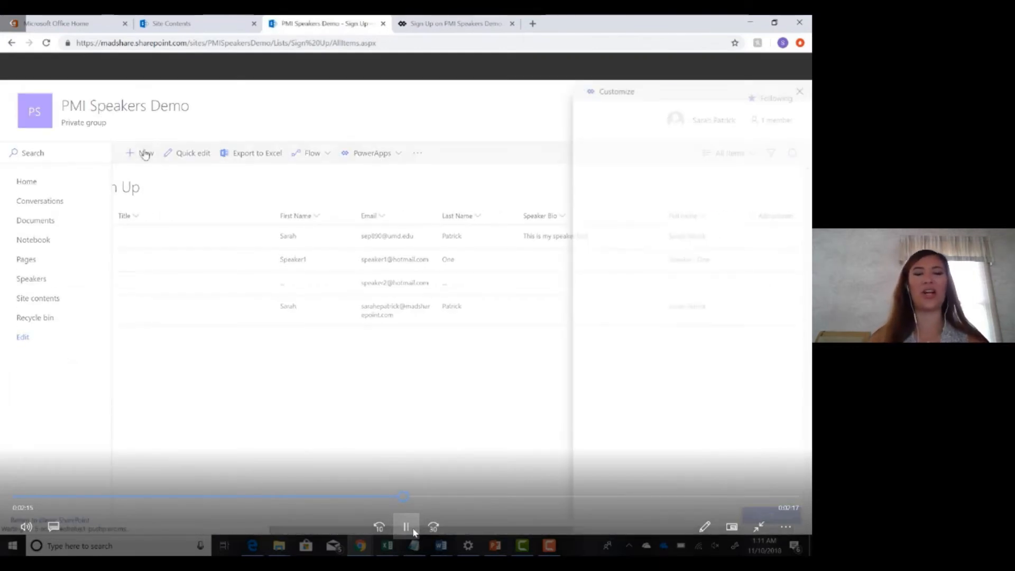
{"action": "left_click", "coordinate": [414, 530]}
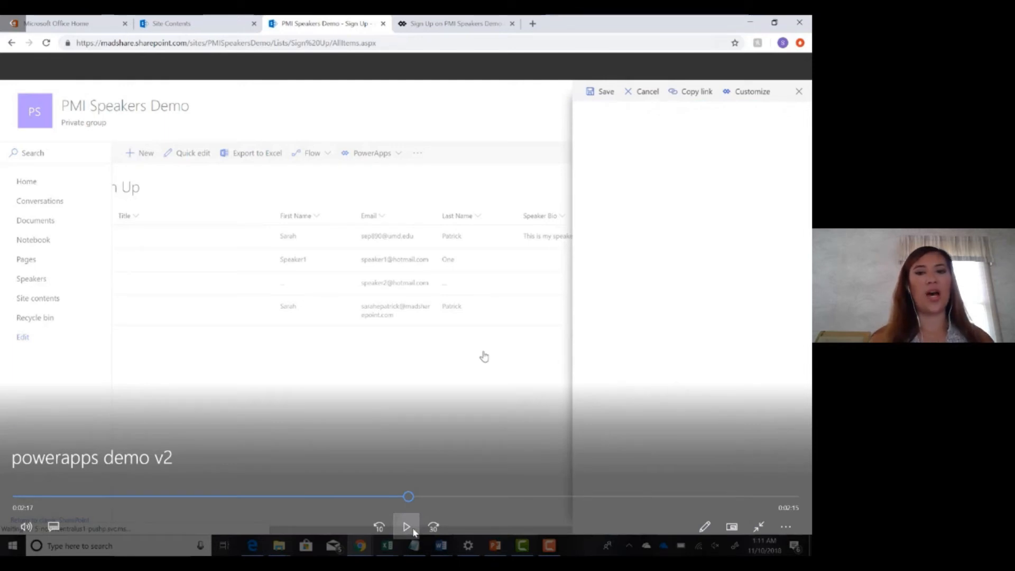
Step: Watch how the demo video deletes the custom card and reopens the data pane, pausing at each explanation
{"action": "left_click", "coordinate": [406, 528]}
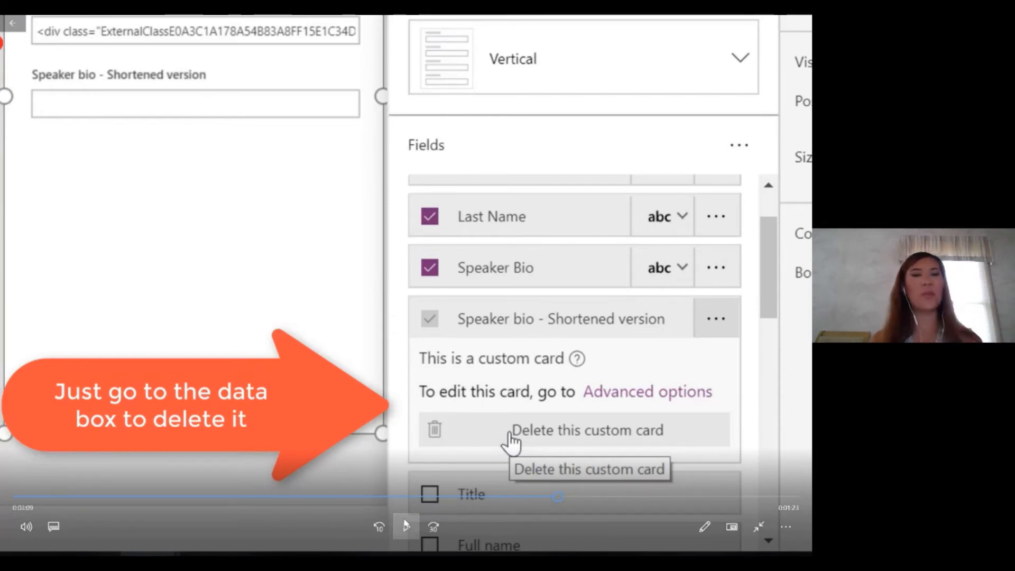
{"action": "left_click", "coordinate": [405, 525]}
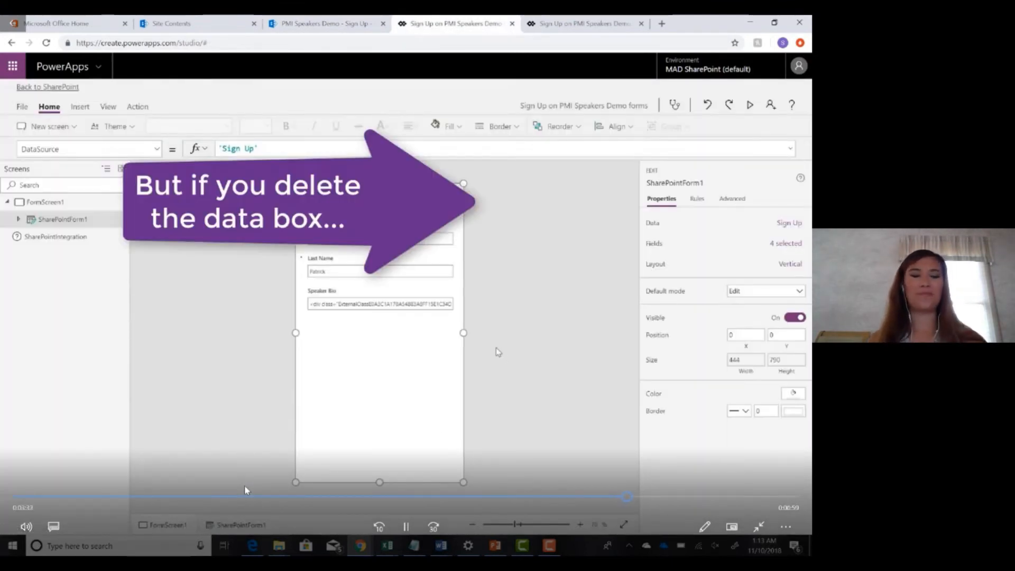
{"action": "left_click", "coordinate": [404, 526]}
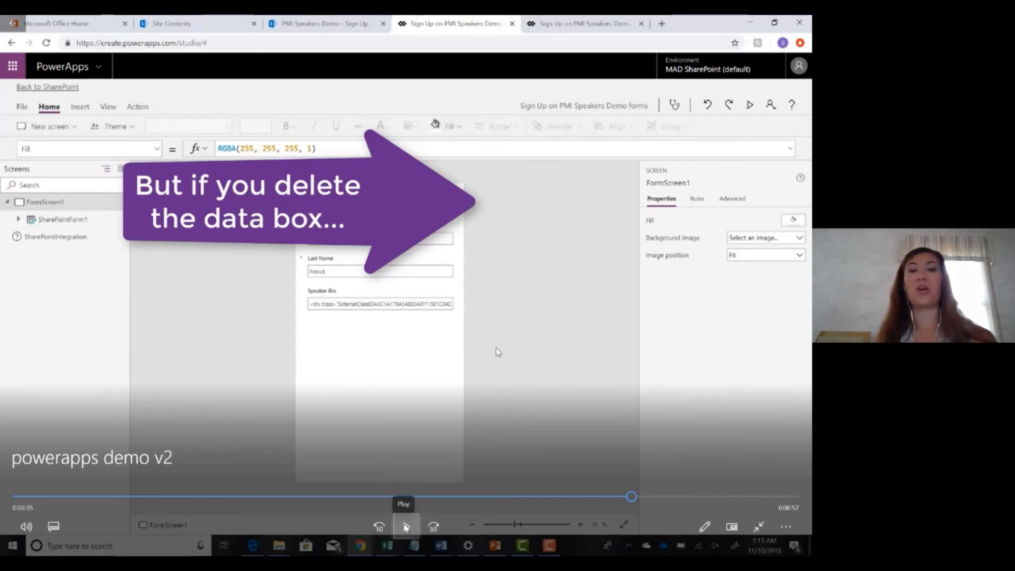
{"action": "left_click", "coordinate": [406, 528]}
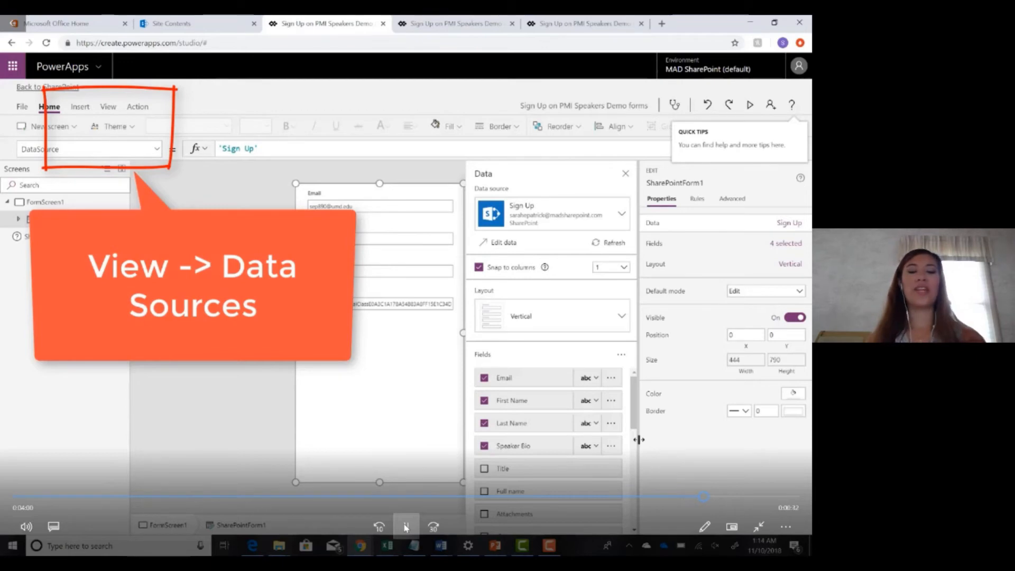
{"action": "left_click", "coordinate": [406, 527]}
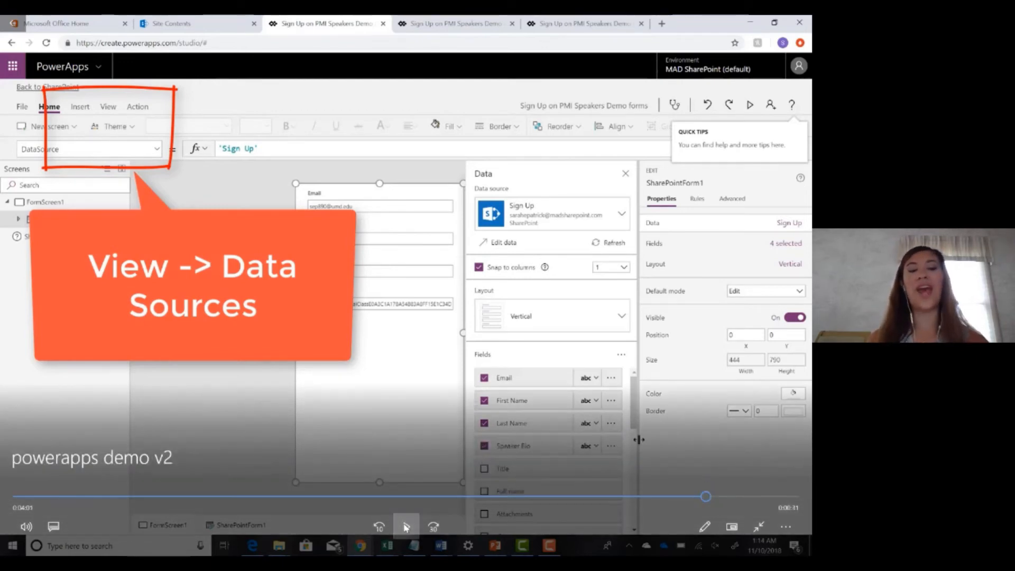
{"action": "left_click", "coordinate": [406, 527]}
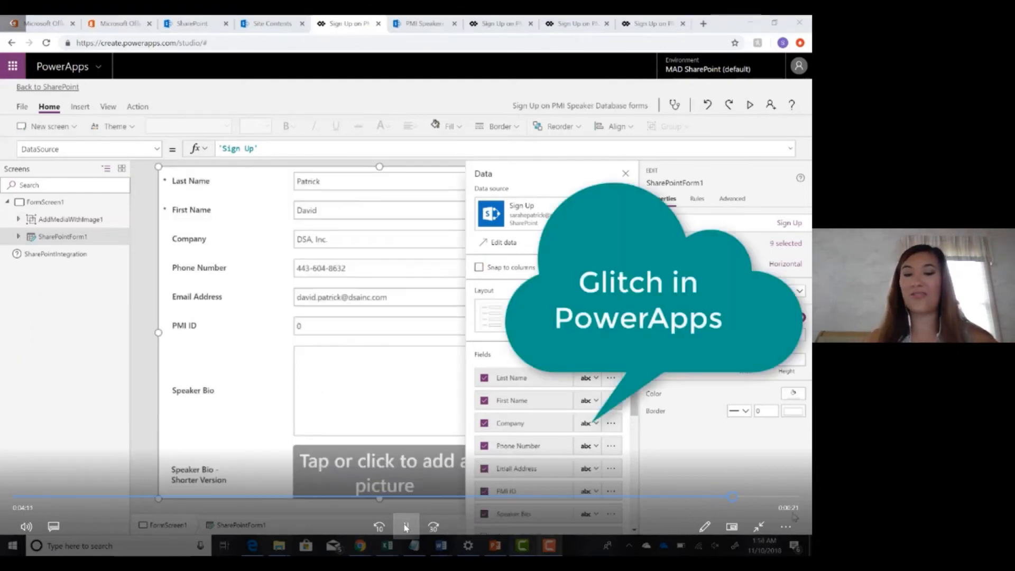
Step: Replay the demo video's part on editing data card fields and the PowerApps glitch, and watch it to the end
{"action": "left_click", "coordinate": [406, 528]}
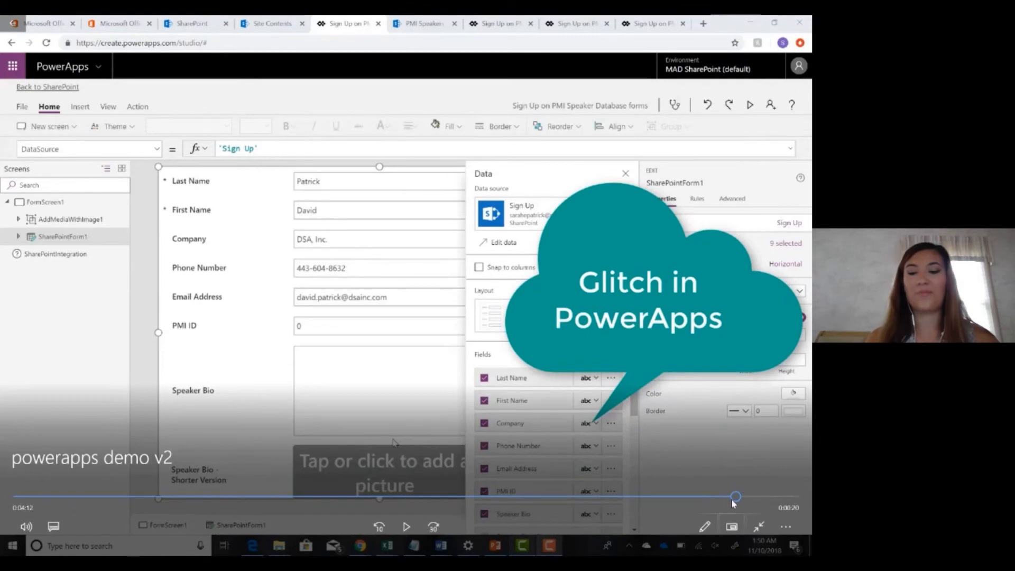
{"action": "left_click_drag", "start_coordinate": [735, 497], "coordinate": [726, 497]}
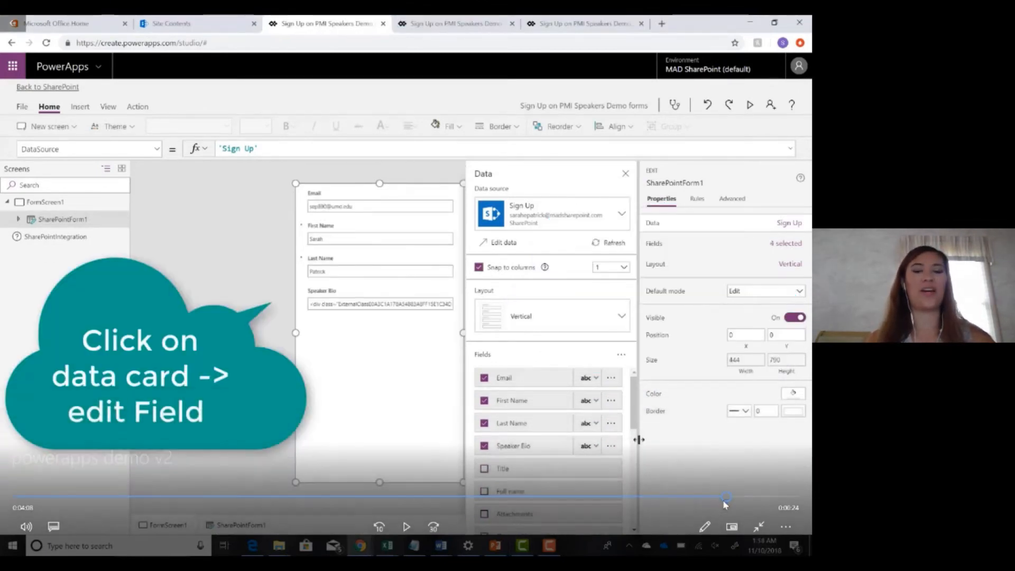
{"action": "left_click", "coordinate": [407, 527]}
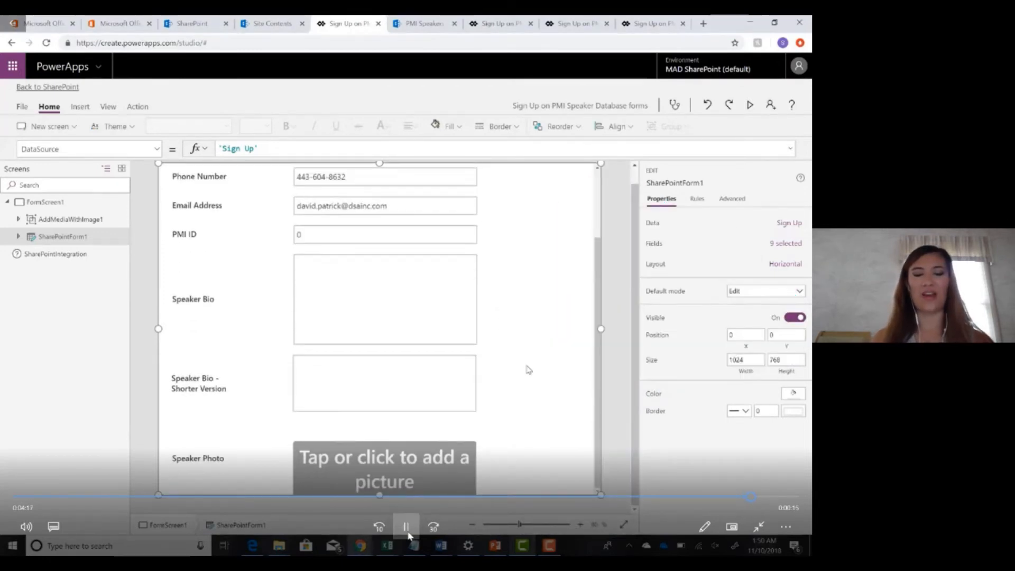
{"action": "left_click", "coordinate": [406, 529]}
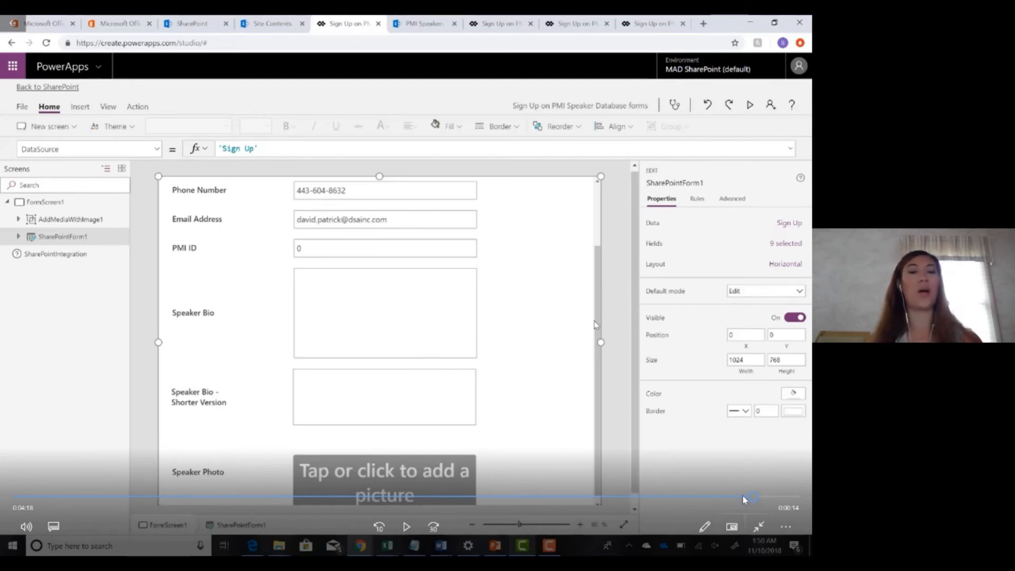
{"action": "left_click", "coordinate": [743, 498]}
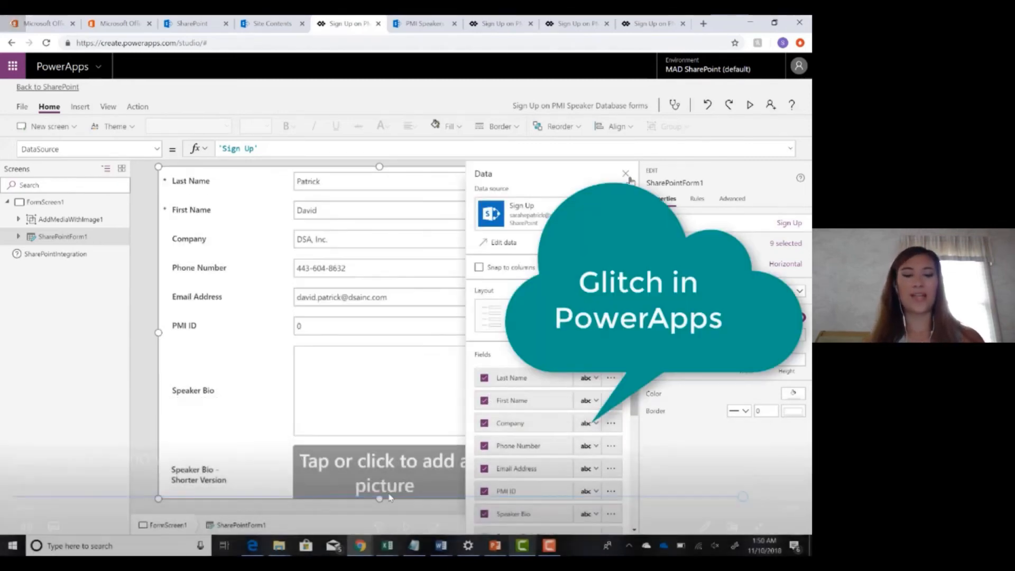
{"action": "left_click", "coordinate": [406, 526]}
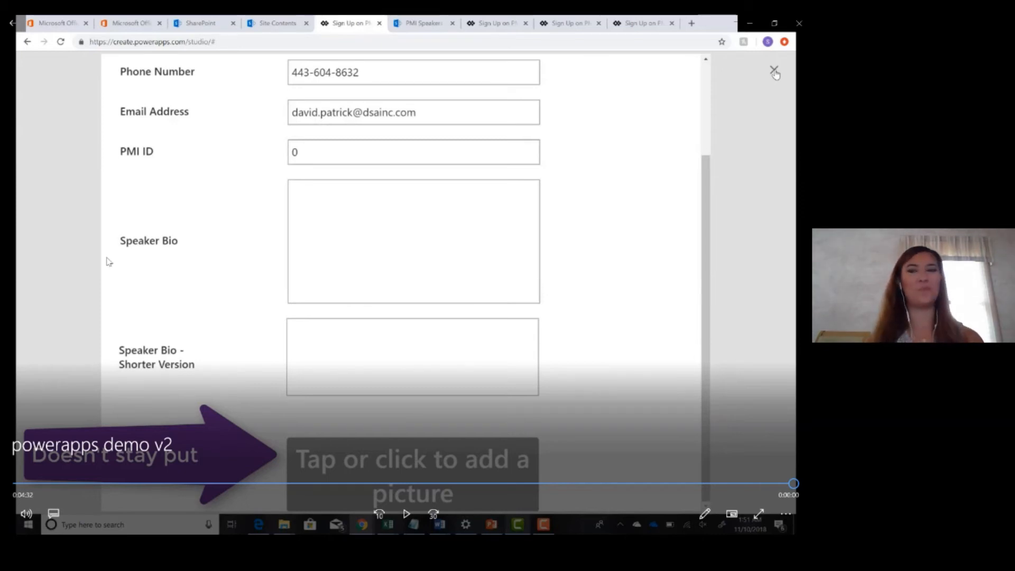
Step: Close the powerapps demo video and advance the presentation to the Pros slide
{"action": "left_click", "coordinate": [799, 23]}
{"action": "left_click", "coordinate": [755, 302]}
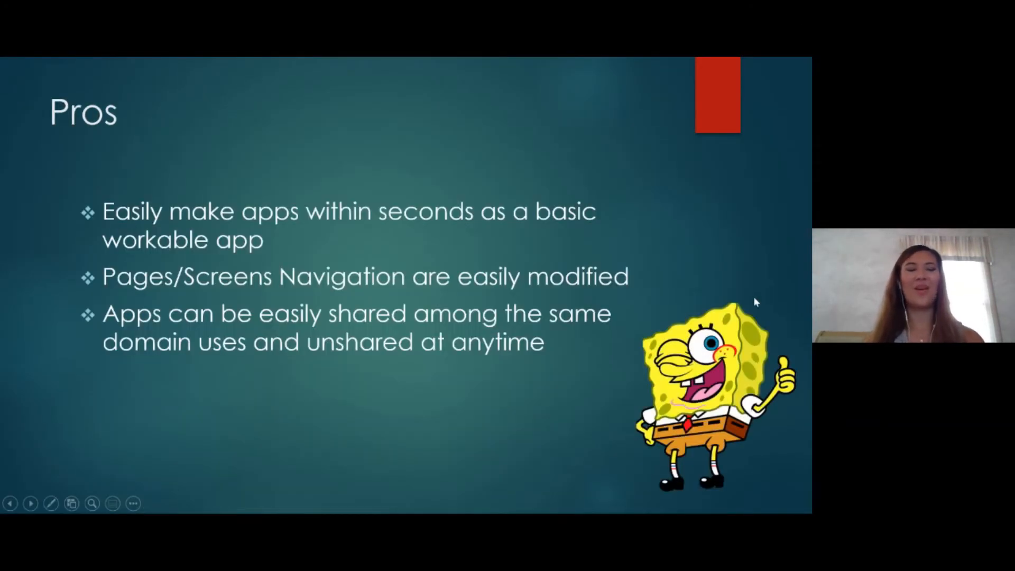
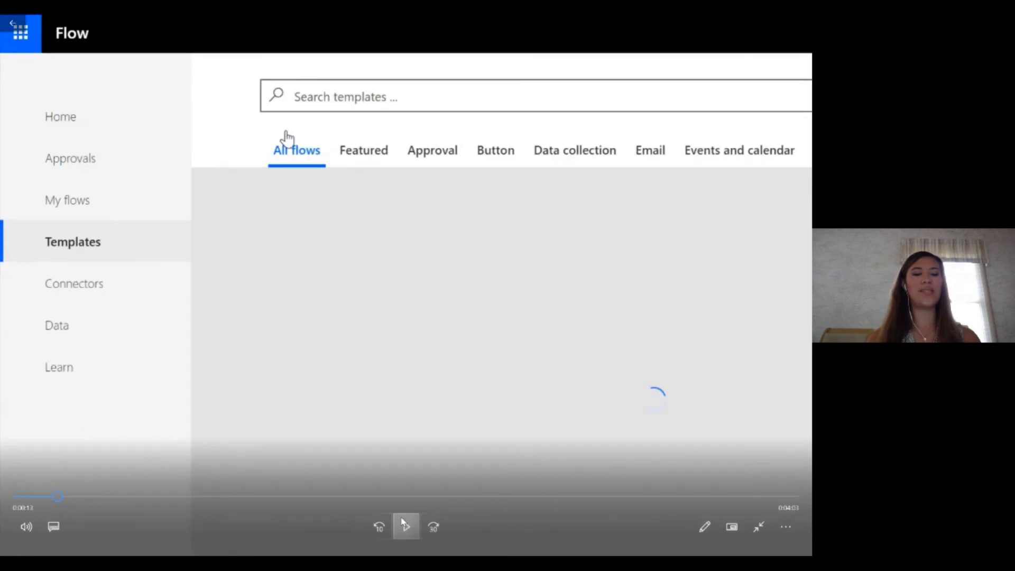
Step: Replay the flow demo v3 video from the Create from template choice and pause at the Record form responses in SharePoint template
{"action": "left_click", "coordinate": [406, 527]}
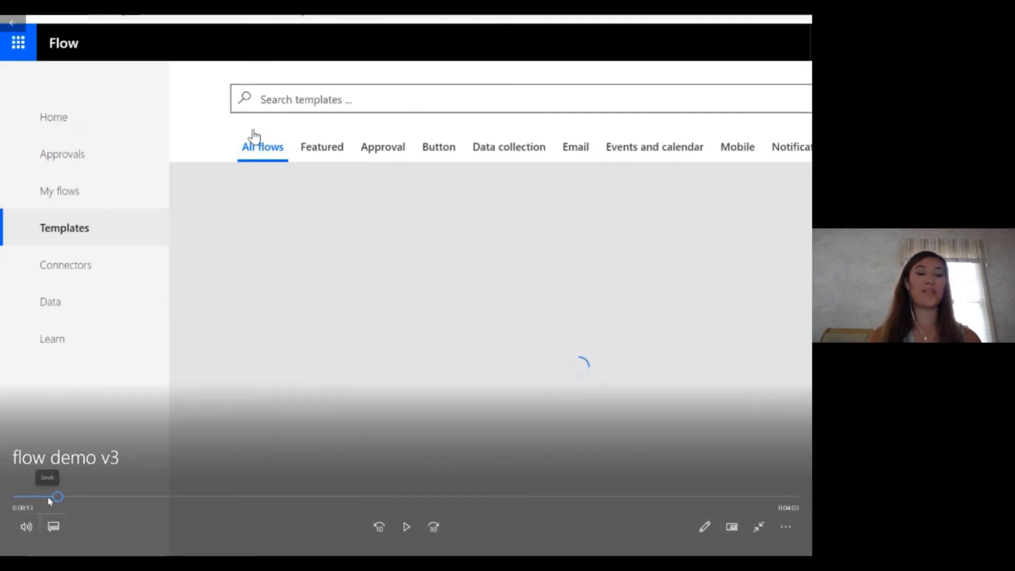
{"action": "left_click", "coordinate": [47, 497]}
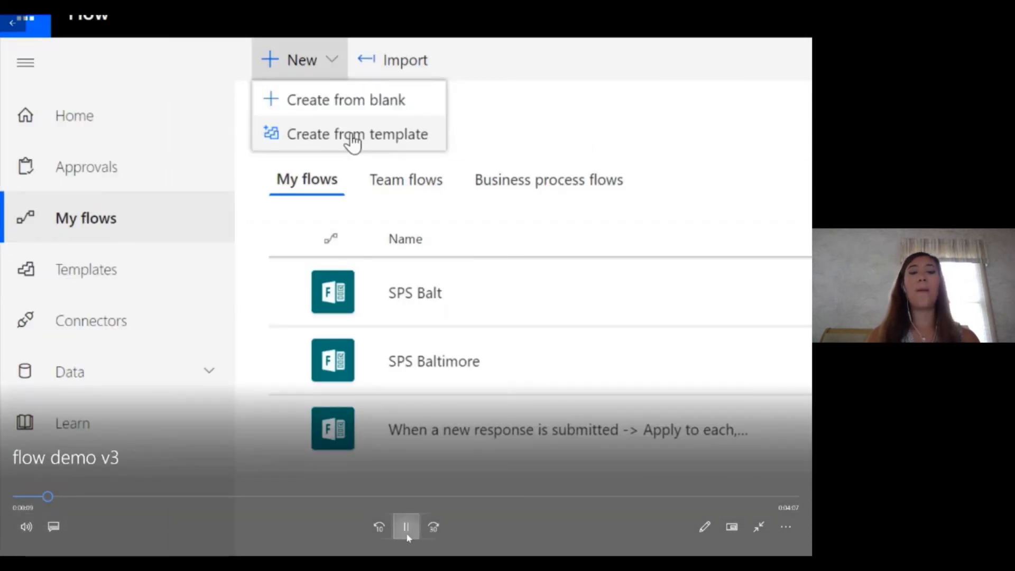
{"action": "left_click", "coordinate": [406, 526]}
{"action": "mouse_move", "coordinate": [561, 513]}
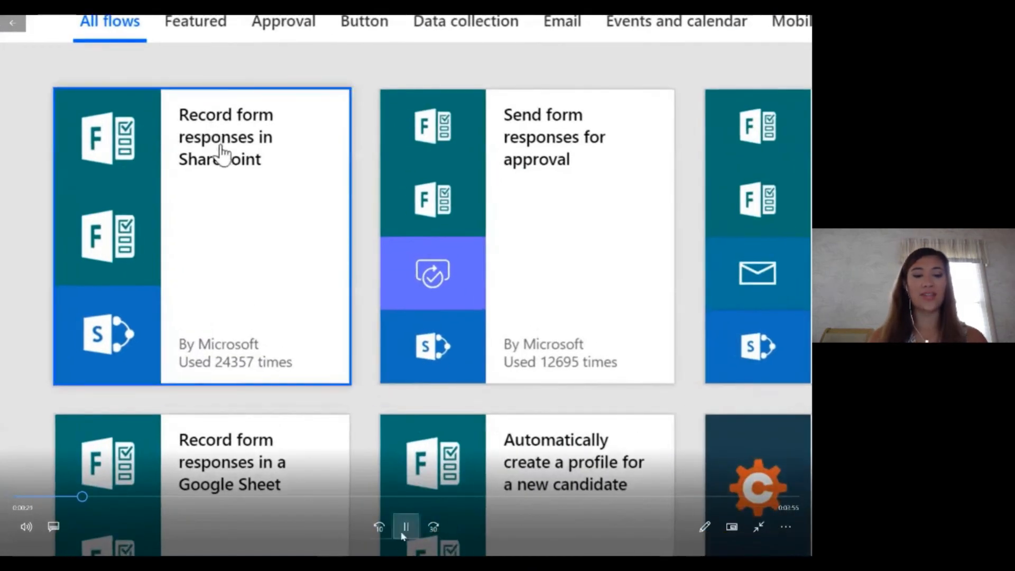
{"action": "left_click", "coordinate": [406, 527]}
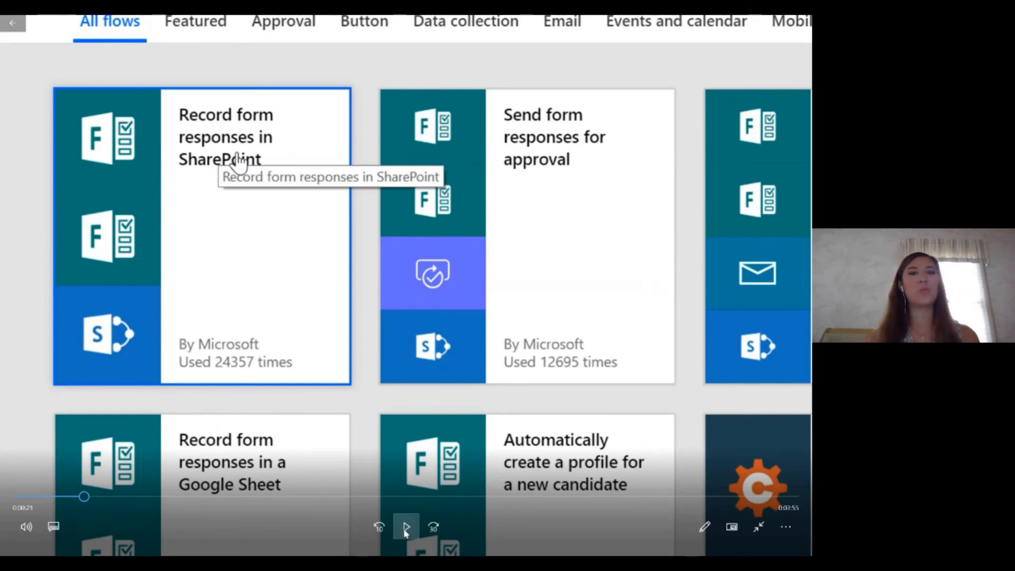
Step: Watch the flow demo's Create item field mapping, pausing at the Email field, and continue to the Sign Up list entries
{"action": "left_click", "coordinate": [406, 527]}
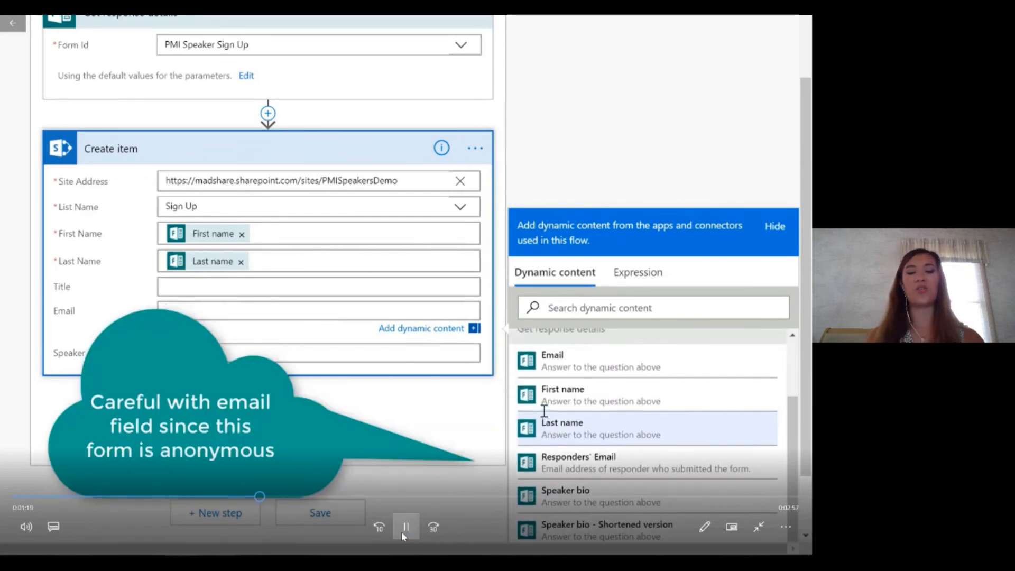
{"action": "left_click", "coordinate": [403, 535]}
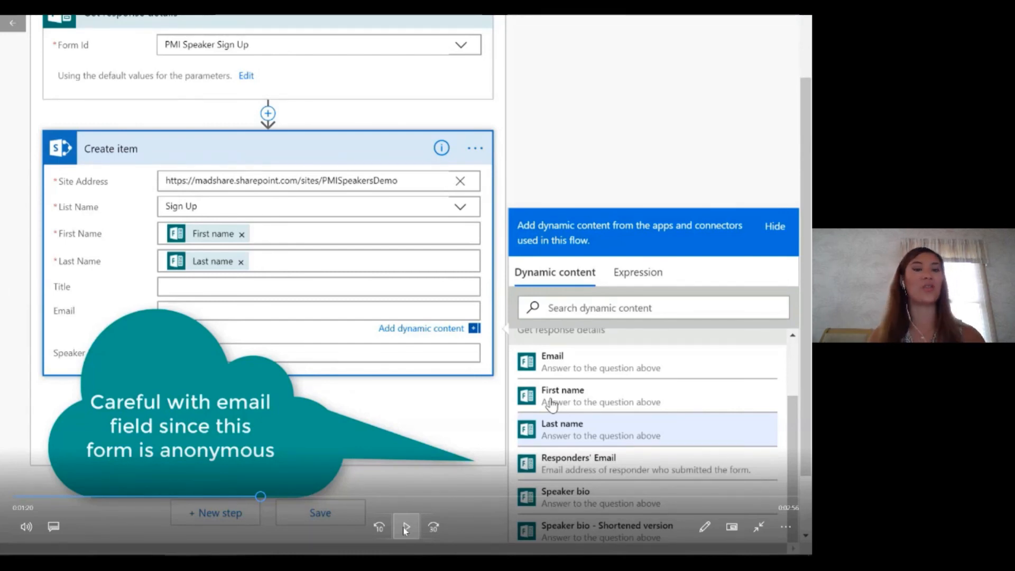
{"action": "left_click", "coordinate": [406, 528]}
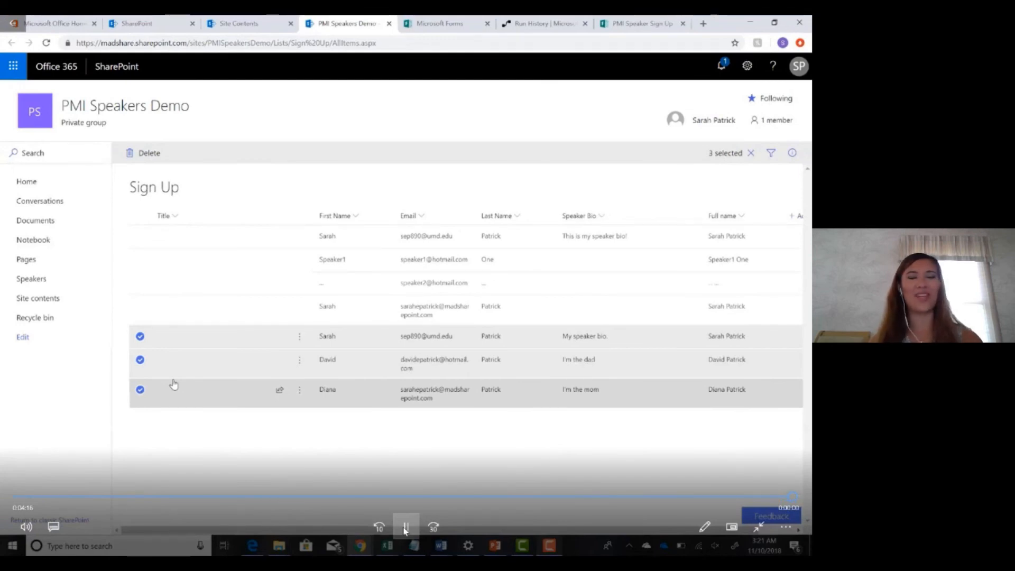
Step: Leave the flow demo video and advance the presentation from the flow demo slide to the slide on Flow's pros
{"action": "left_click", "coordinate": [405, 527]}
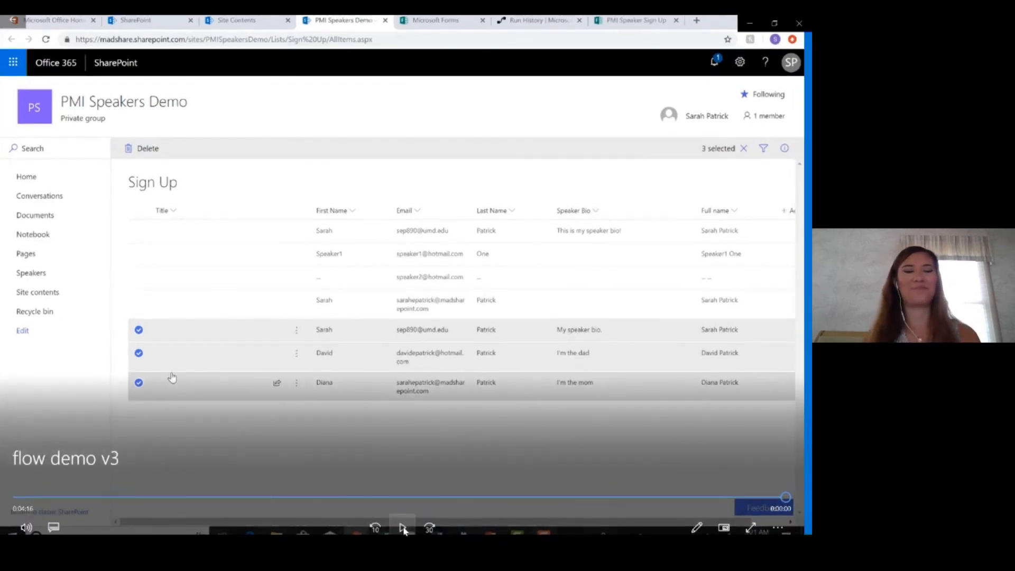
{"action": "key", "text": "alt+Tab"}
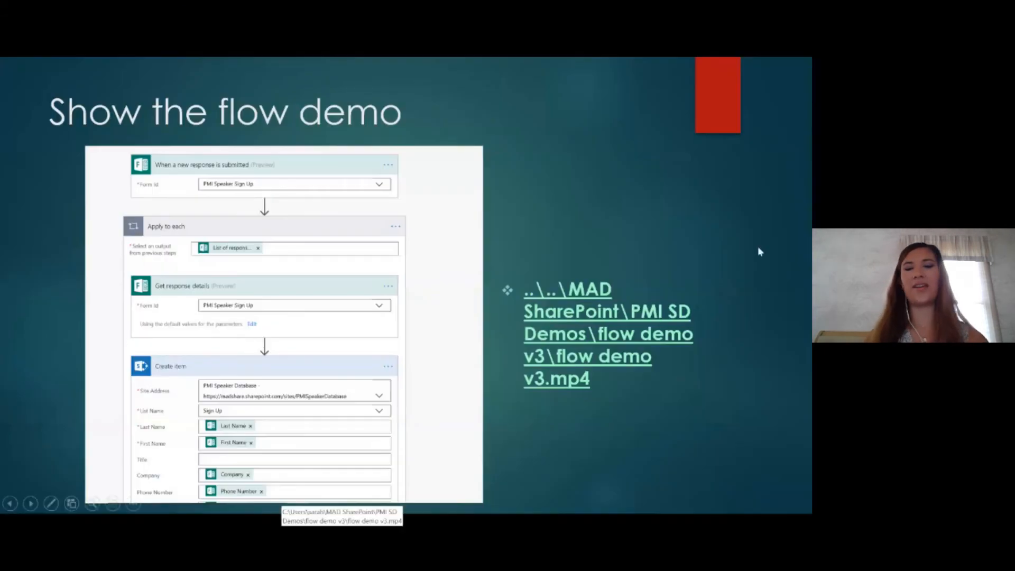
{"action": "left_click", "coordinate": [767, 238]}
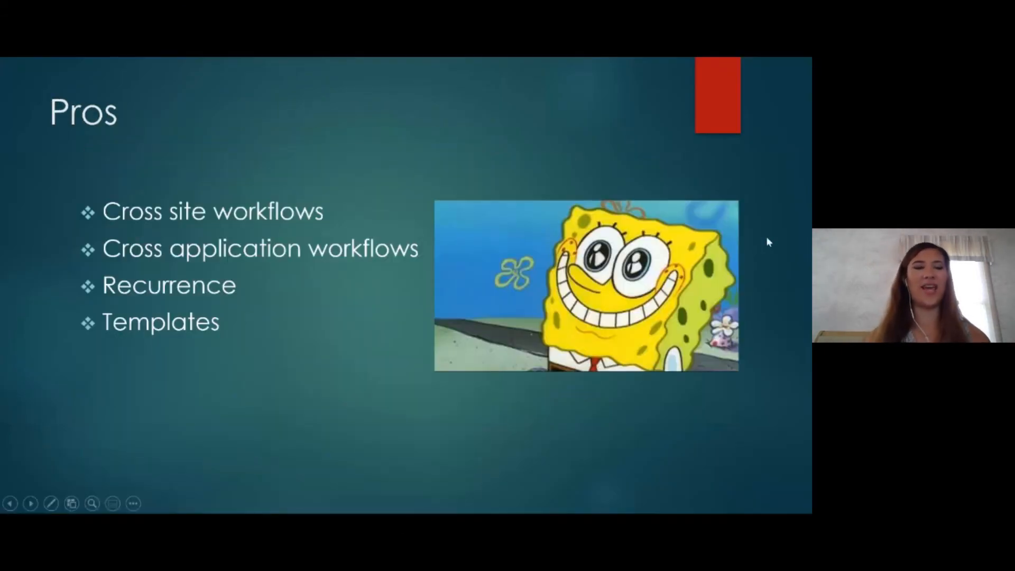